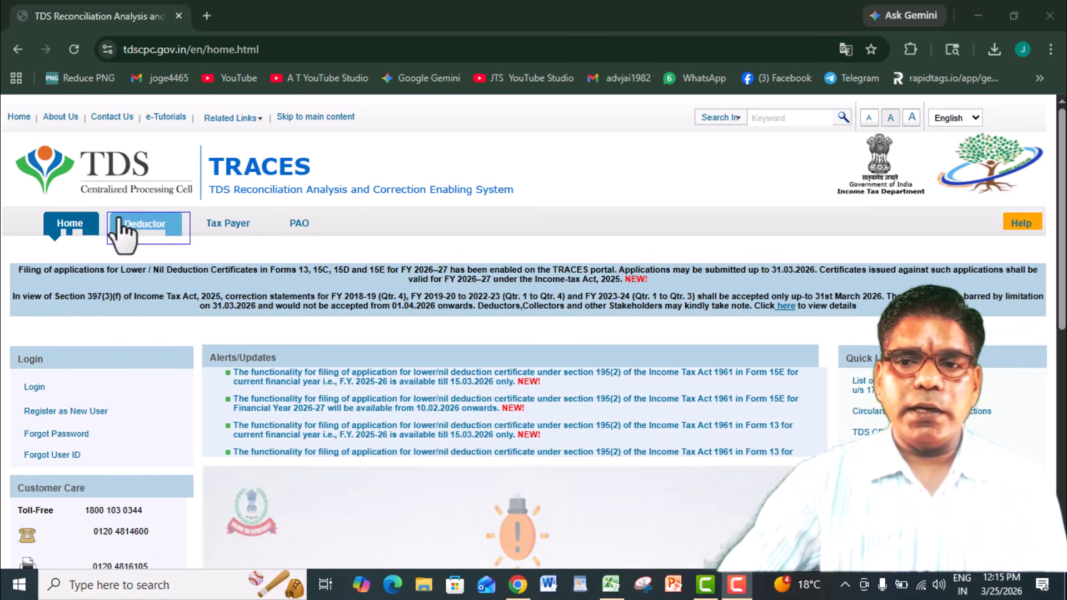
# - Open the deductor login page on the TRACES site and sign in to the deductor account
pyautogui.scroll(-1, 533, 334)
pyautogui.scroll(-1, 533, 333)
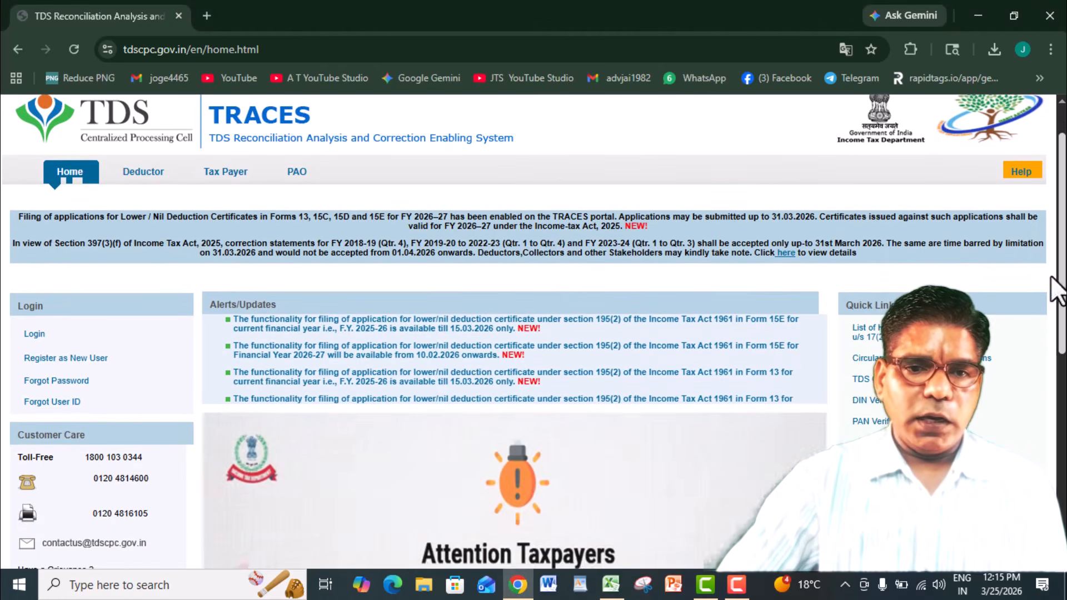
pyautogui.click(36, 336)
pyautogui.click(129, 236)
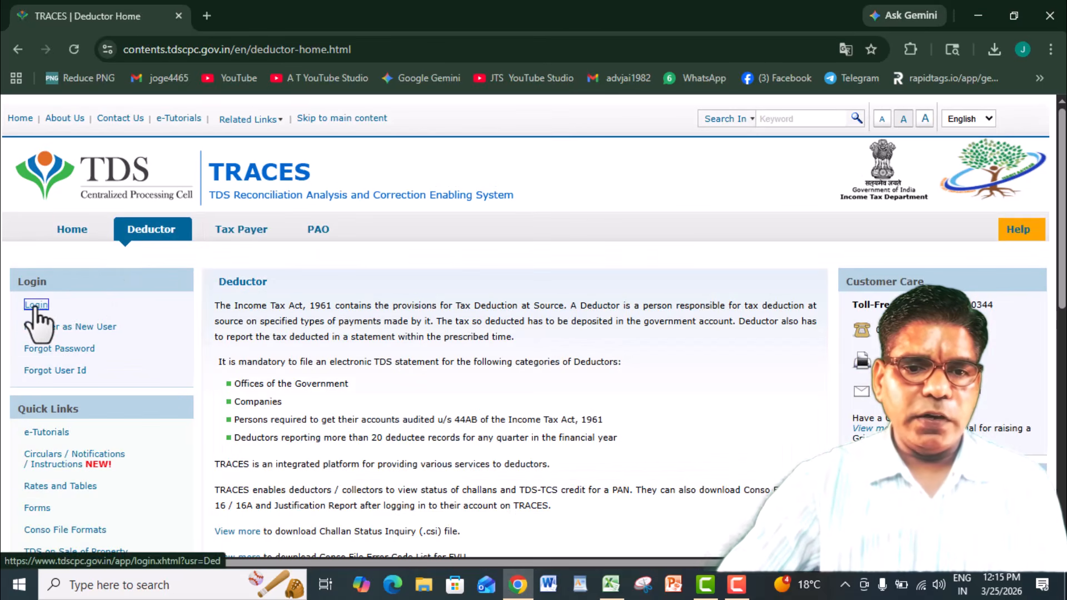
pyautogui.click(33, 305)
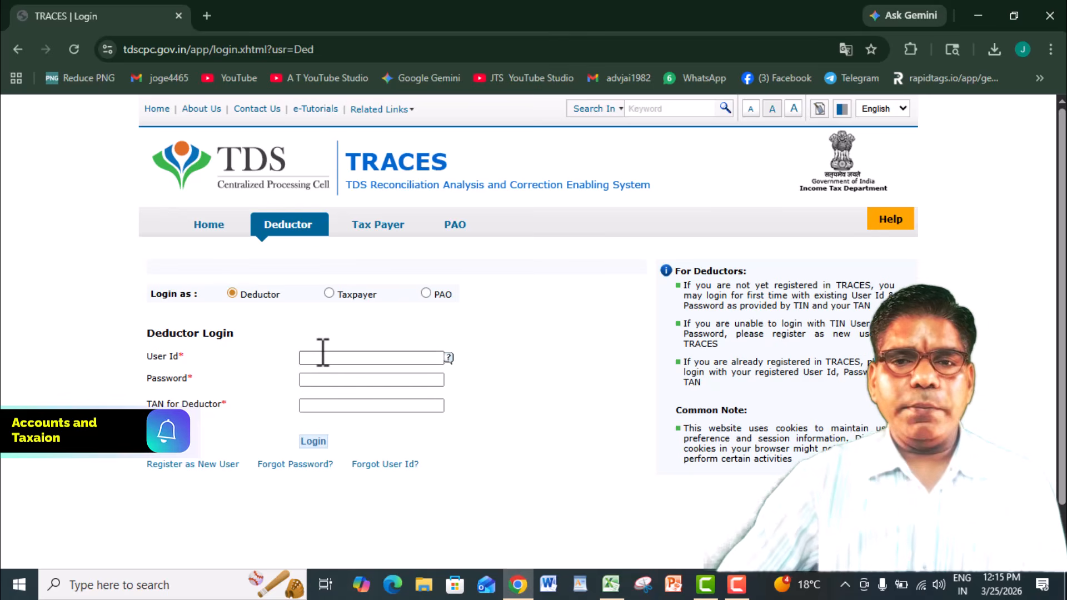
pyautogui.click(323, 353)
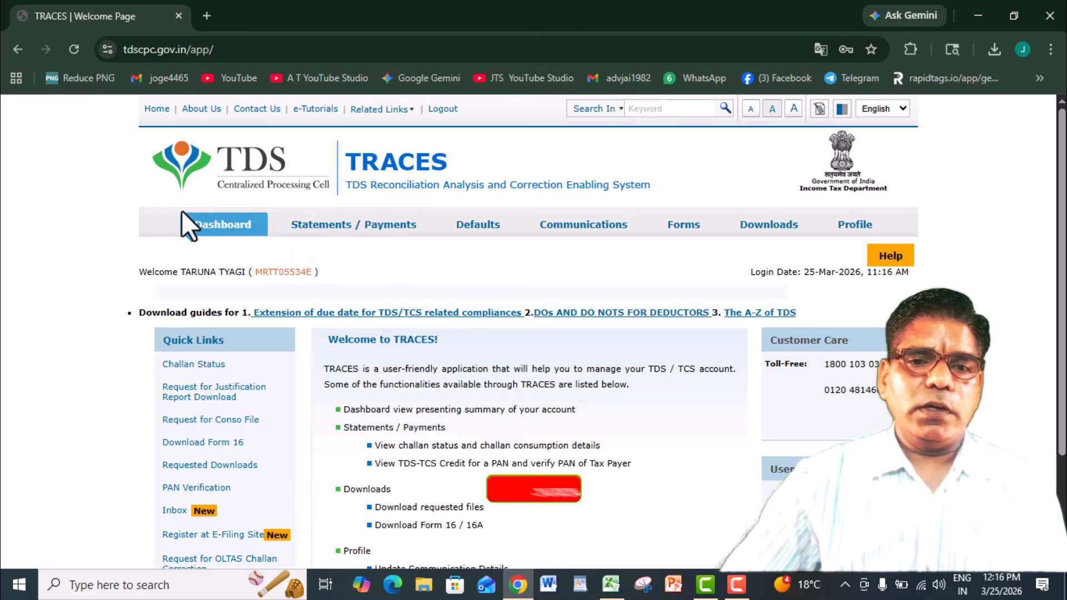
# - Open the deductor dashboard and review the alerts, statement status, default payable amounts and recent TRACES activities
pyautogui.click(186, 226)
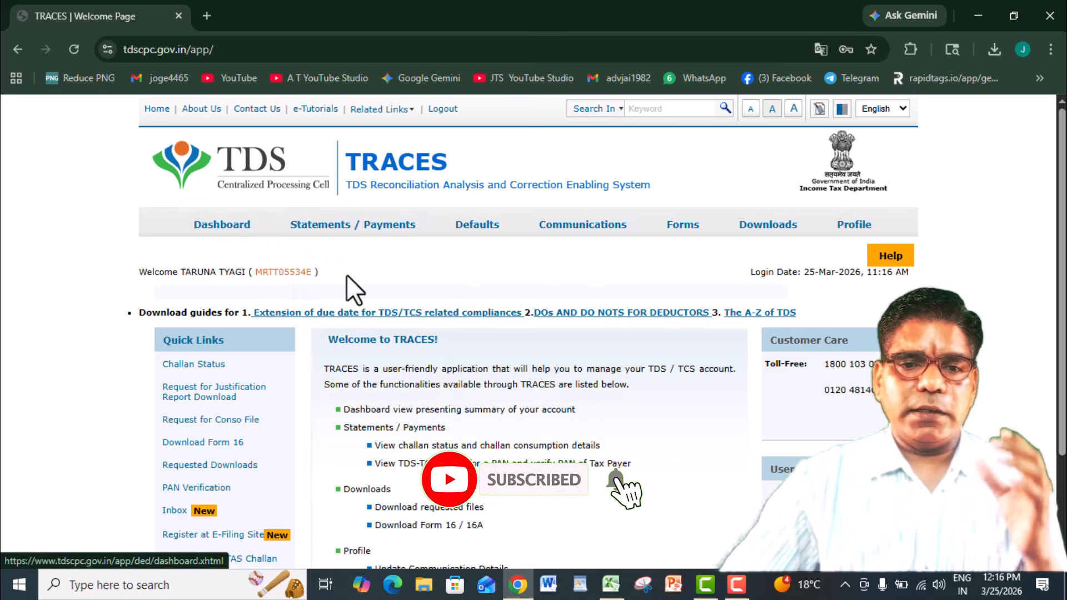
pyautogui.scroll(-3, 1005, 186)
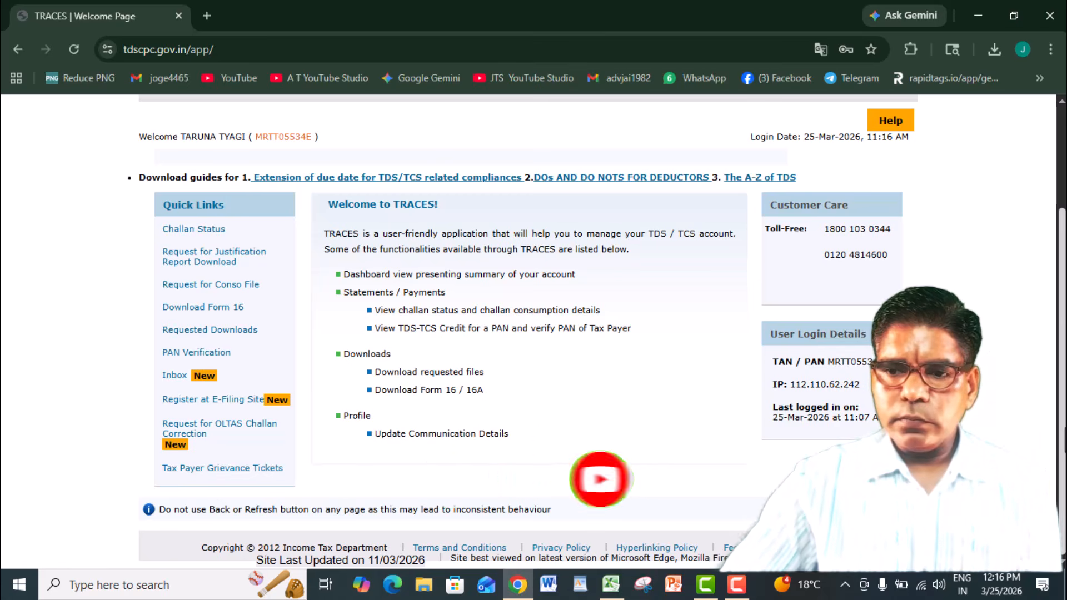
pyautogui.scroll(2, 528, 333)
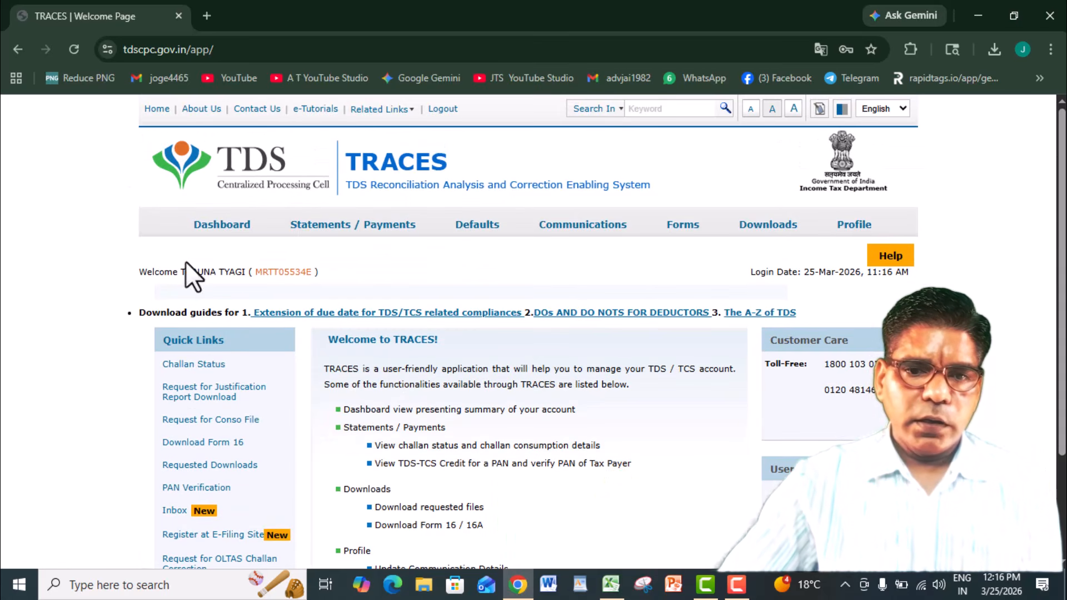
pyautogui.click(222, 229)
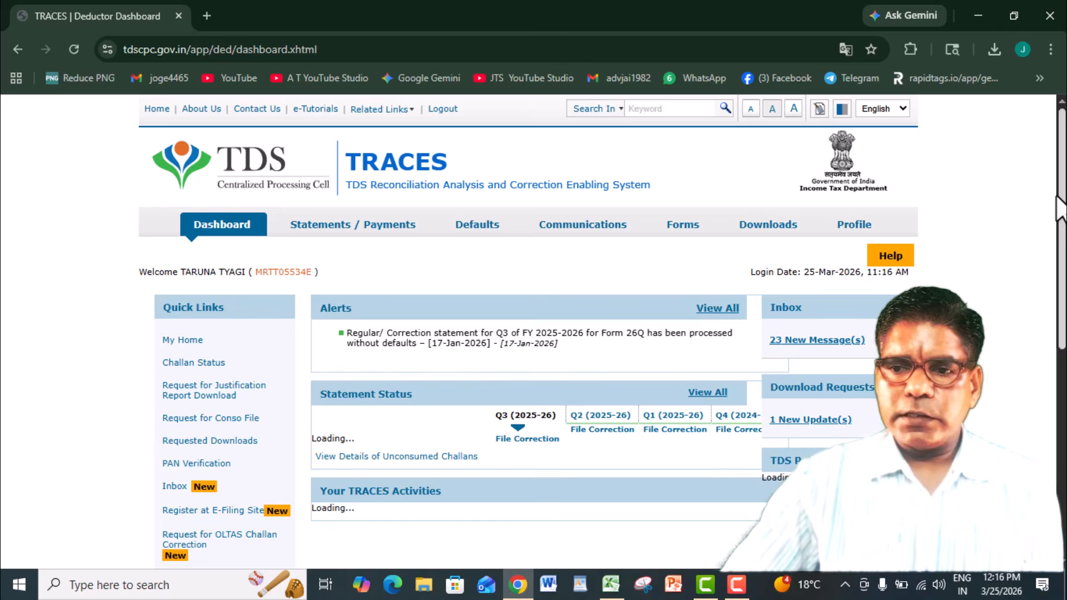
pyautogui.moveTo(1061, 200); pyautogui.dragTo(1063, 407)
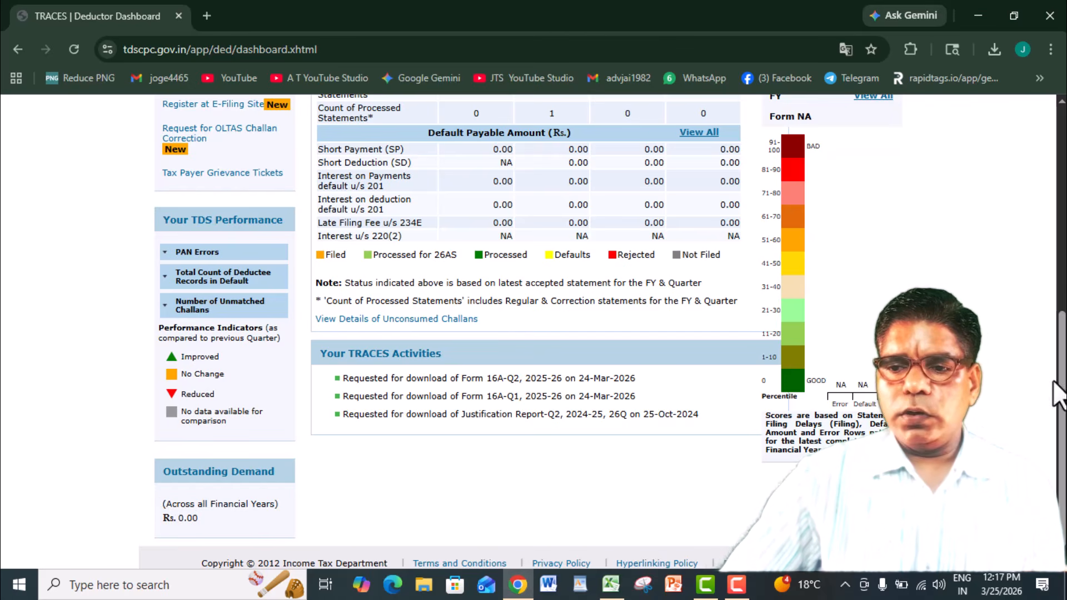
pyautogui.scroll(7, 533, 331)
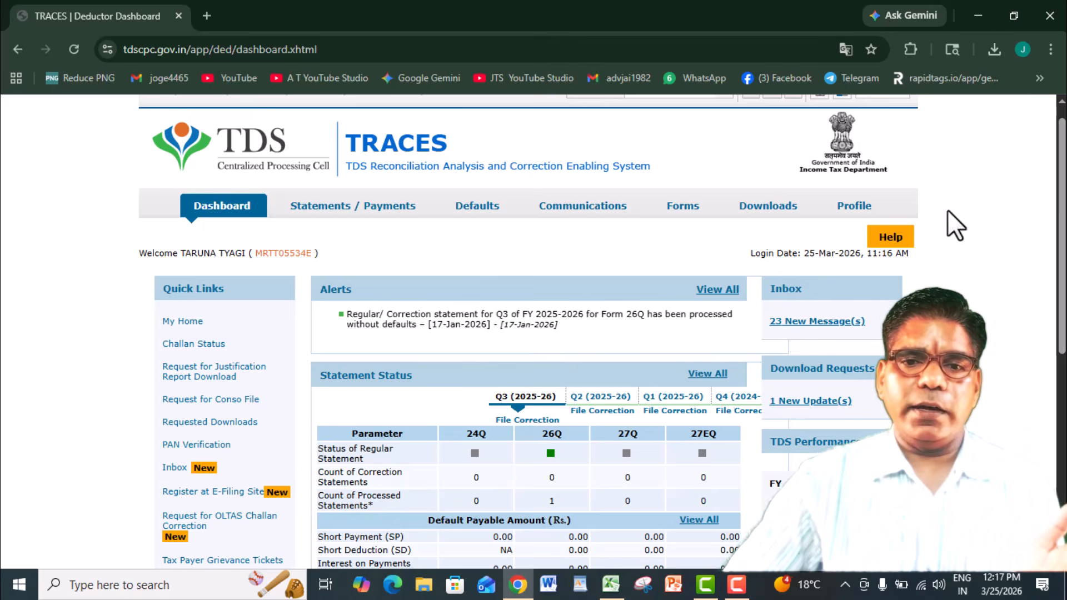
# - Open the Form 16A download page and submit a Bulk PAN Download request for financial year 2025-26, quarter Q3, form type 26Q
pyautogui.moveTo(760, 214)
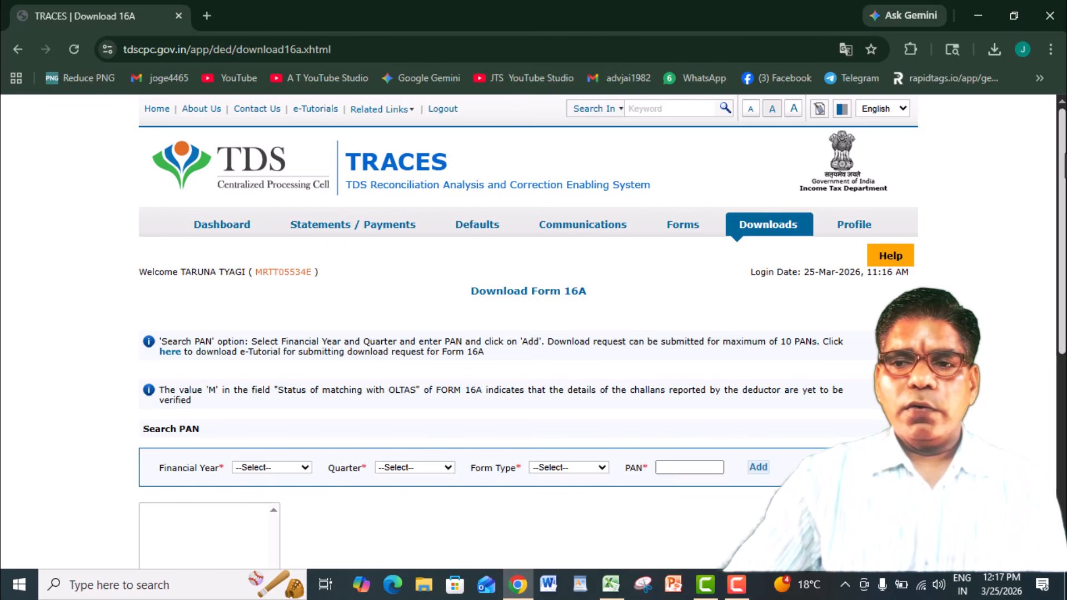
pyautogui.scroll(-6, 533, 333)
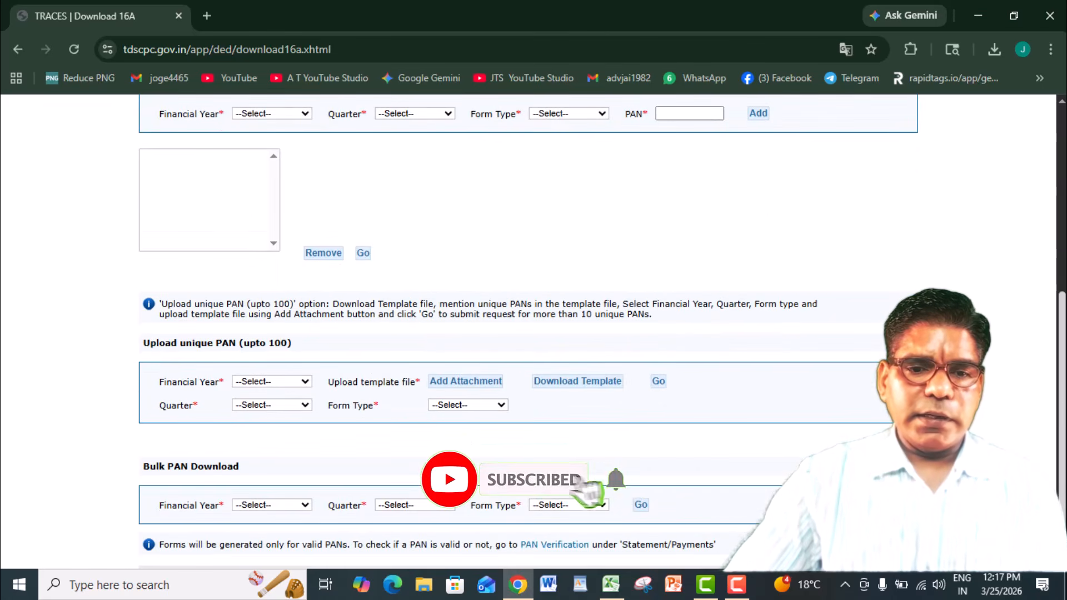
pyautogui.scroll(-1, 536, 353)
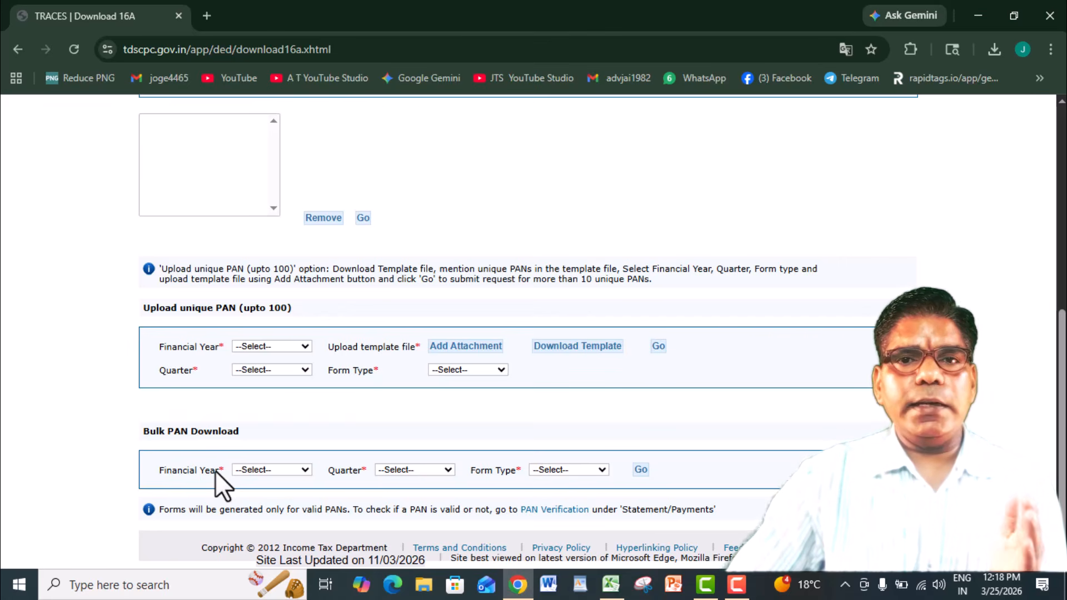
pyautogui.click(286, 470)
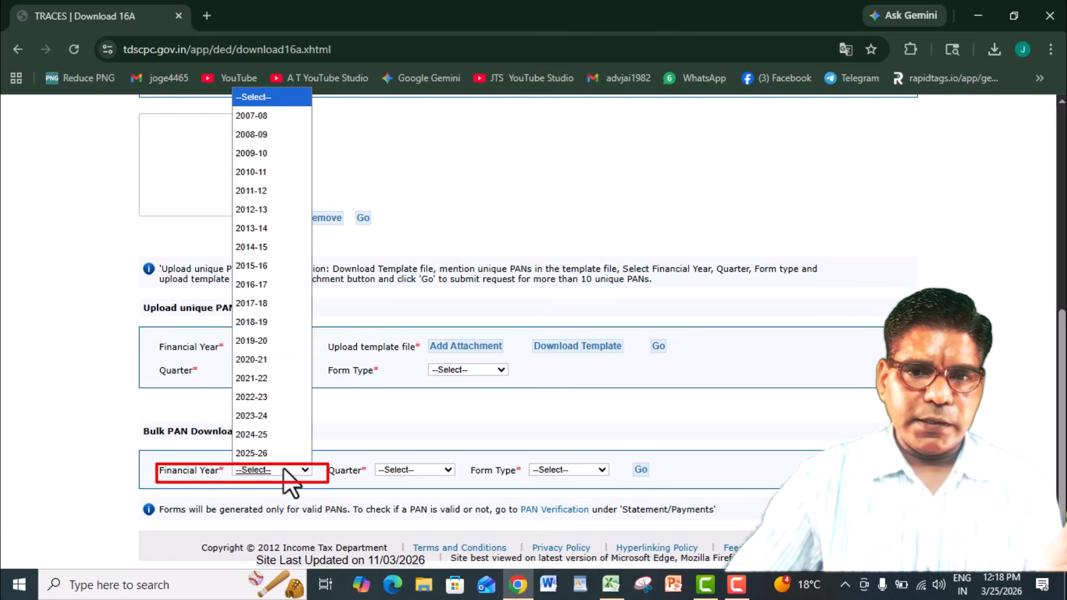
pyautogui.click(272, 457)
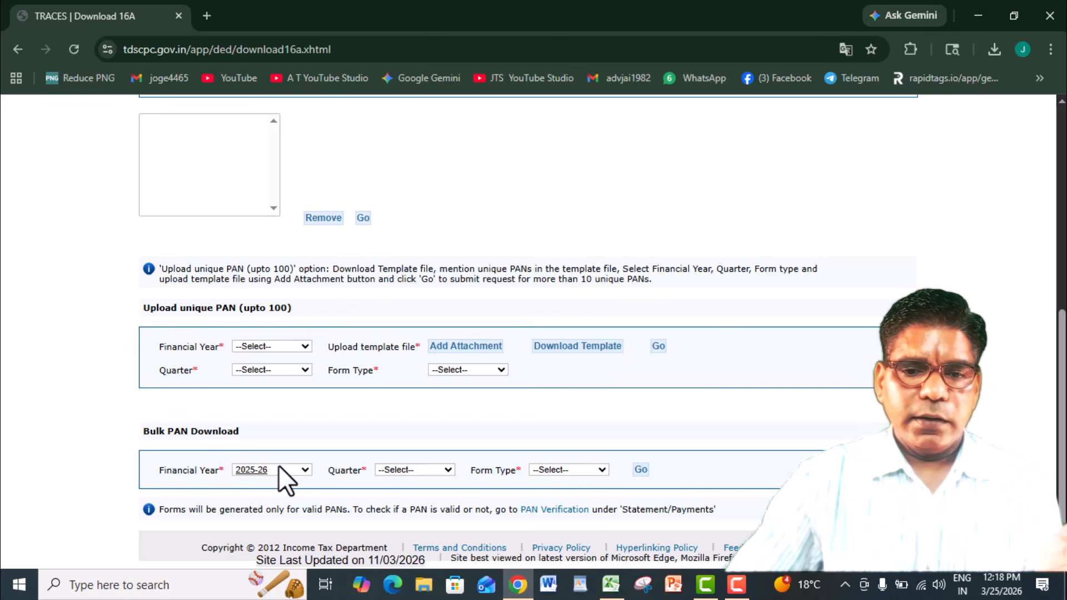
pyautogui.click(412, 468)
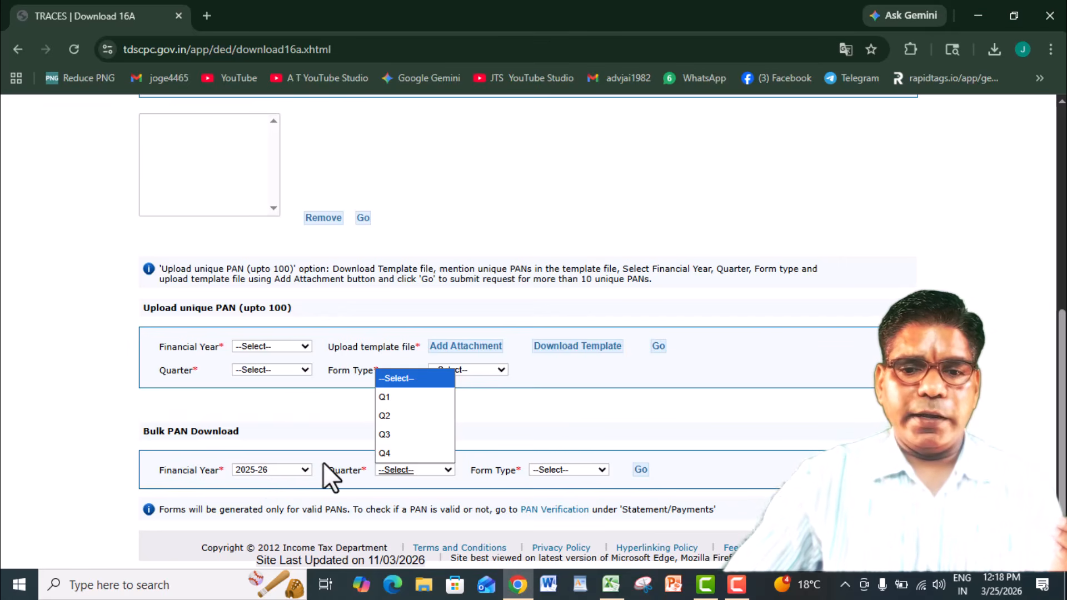
pyautogui.click(388, 436)
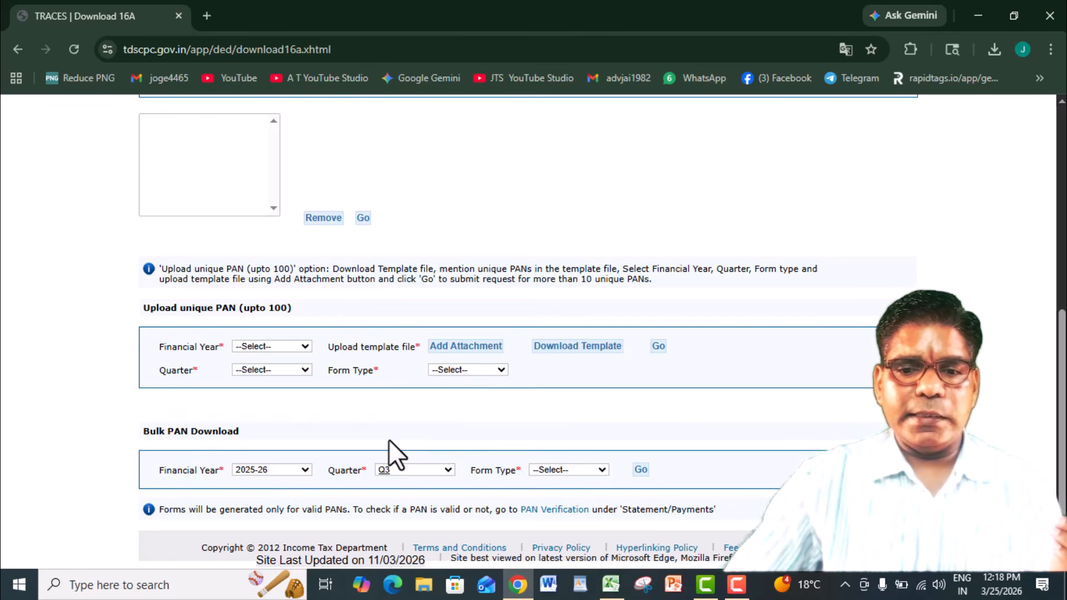
pyautogui.click(581, 469)
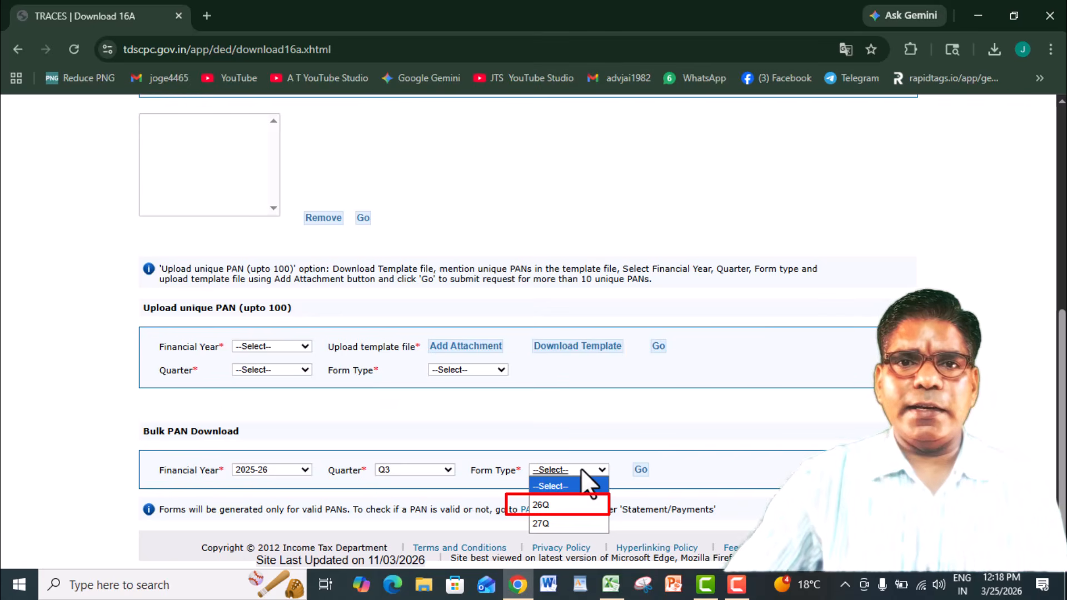
pyautogui.click(575, 504)
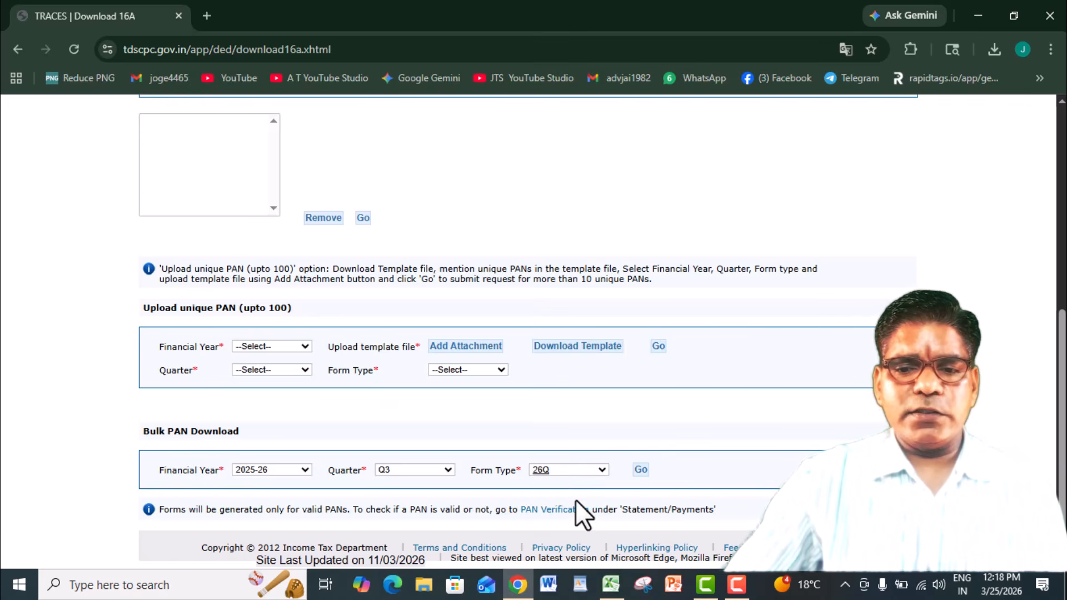
pyautogui.click(640, 469)
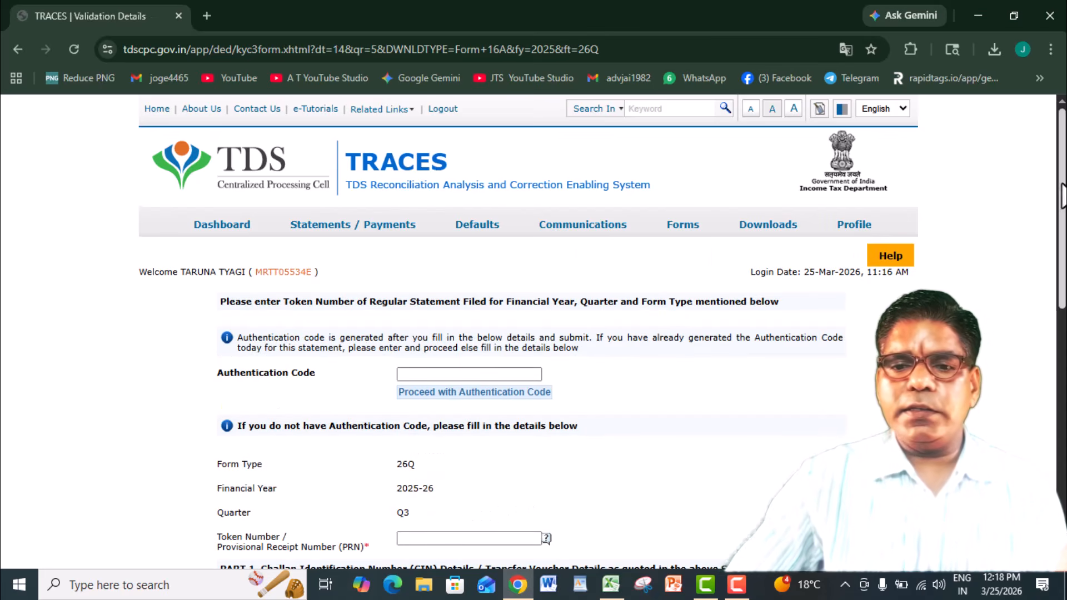
# - Switch to the Q3 workbook in Excel and copy the statement's token number from cell D66 of the dec sheet
pyautogui.scroll(-6, 1061, 194)
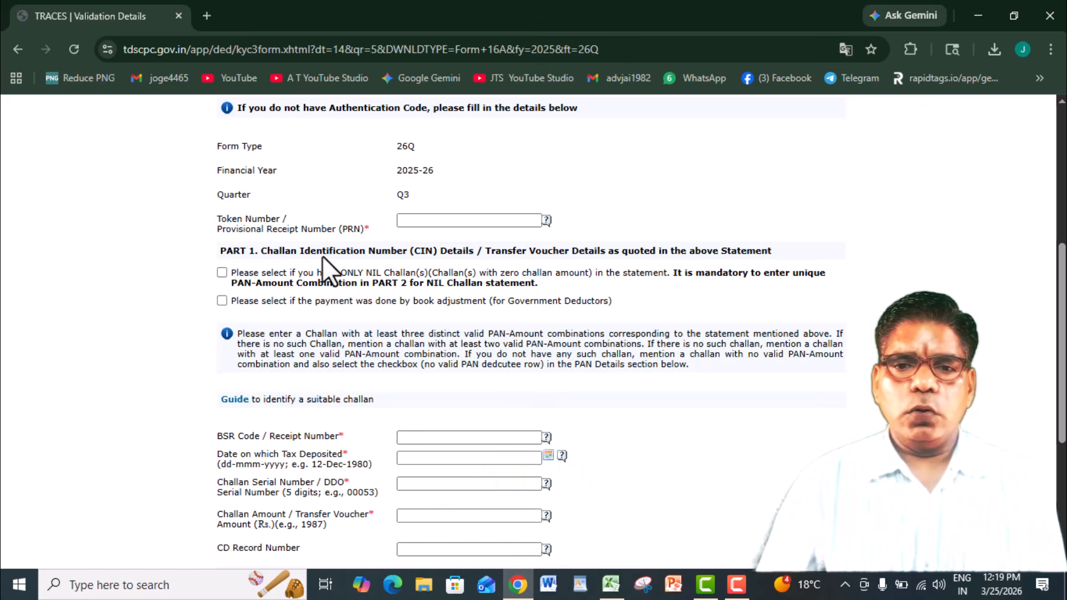
pyautogui.hotkey('alt', 'Tab')
pyautogui.hotkey('alt', 'Tab')
pyautogui.hotkey('alt', 'Tab')
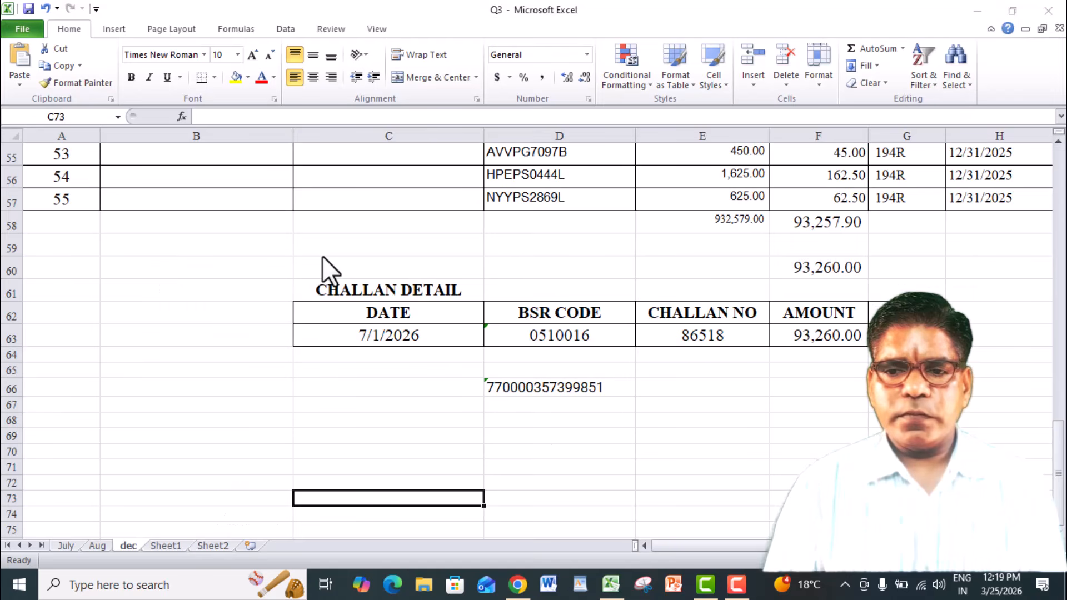
pyautogui.press('Up')
pyautogui.press('Up')
pyautogui.press('Up')
pyautogui.press('Up')
pyautogui.press('Up')
pyautogui.press('Up')
pyautogui.press('Up')
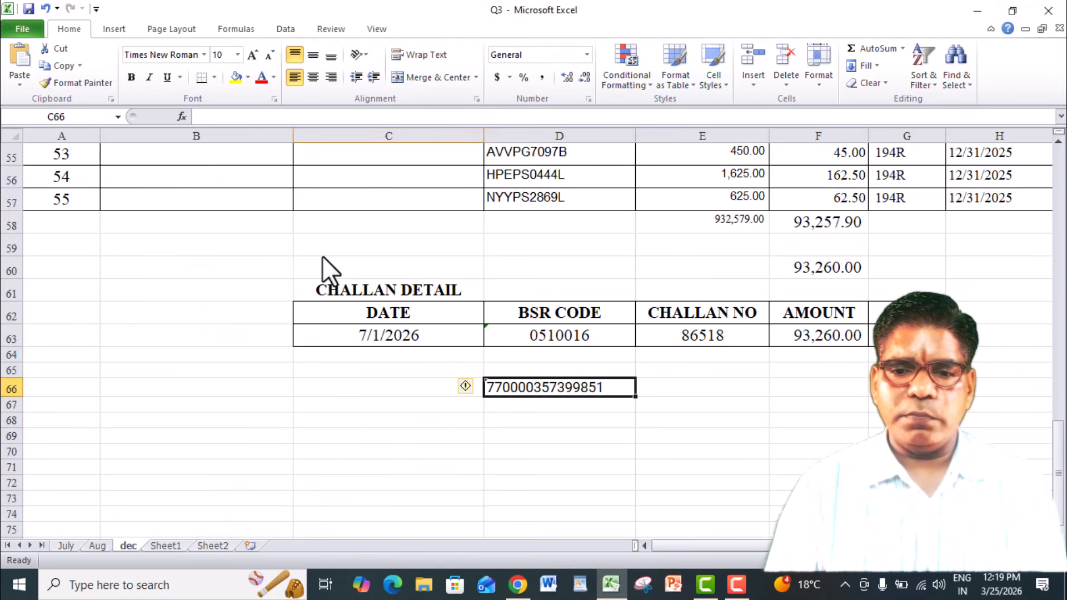
pyautogui.press('Right')
pyautogui.click(287, 116)
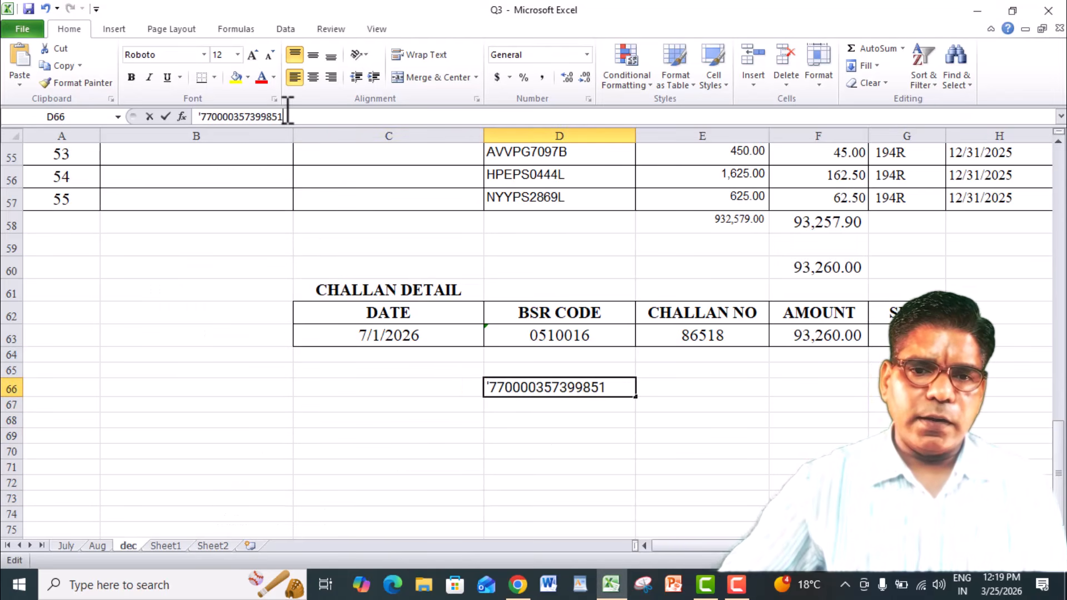
pyautogui.moveTo(287, 116); pyautogui.dragTo(213, 116)
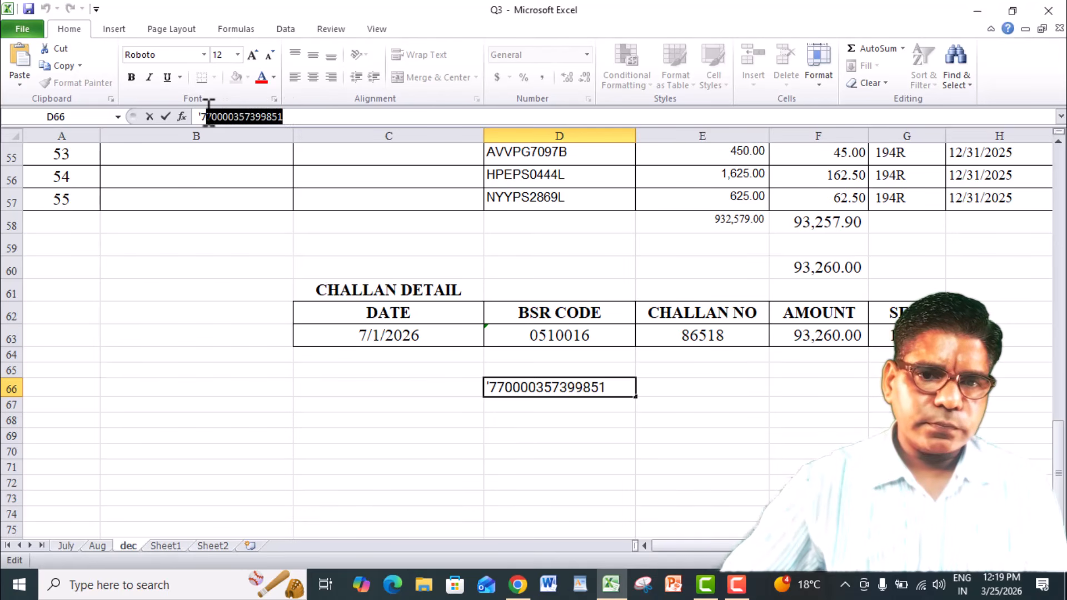
pyautogui.click(207, 116)
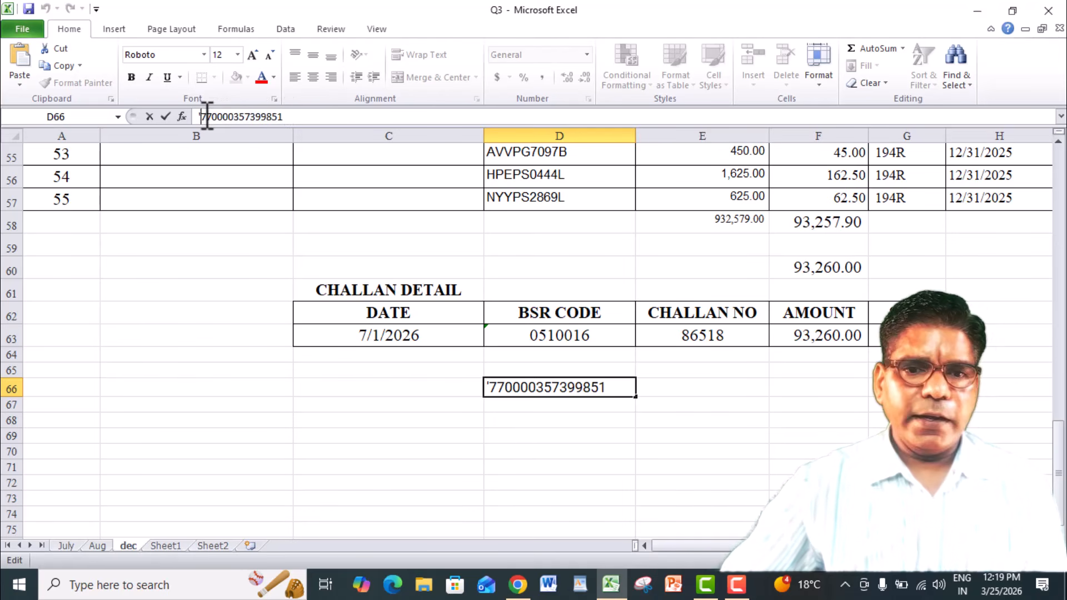
# - Switch back to the TRACES validation form in Chrome and paste the copied number as the Token Number / Provisional Receipt Number
pyautogui.hotkey('alt', 'Tab')
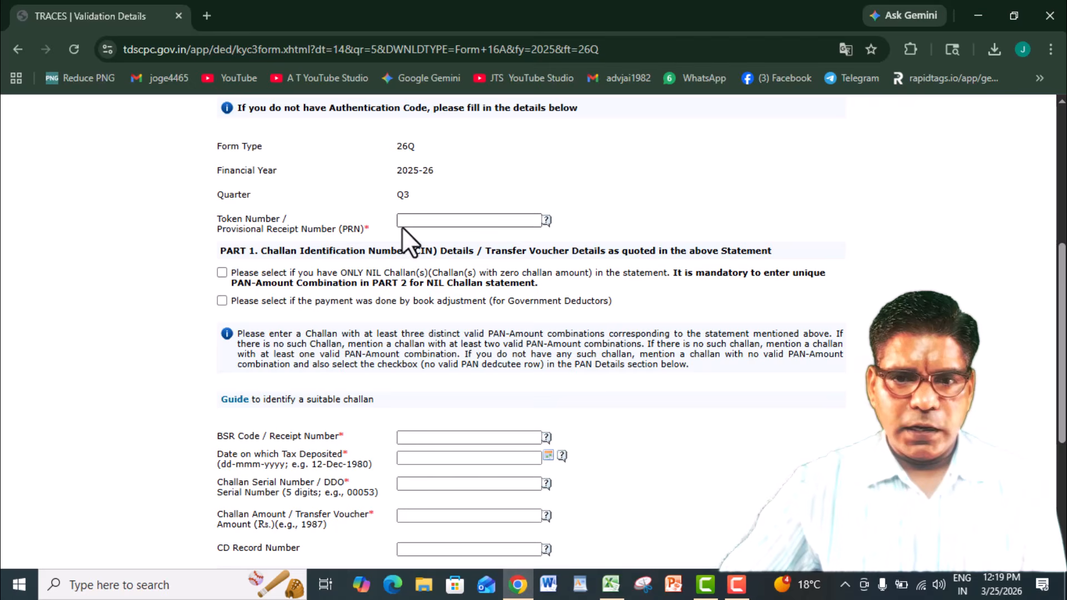
pyautogui.click(403, 222)
pyautogui.hotkey('ctrl', 'v')
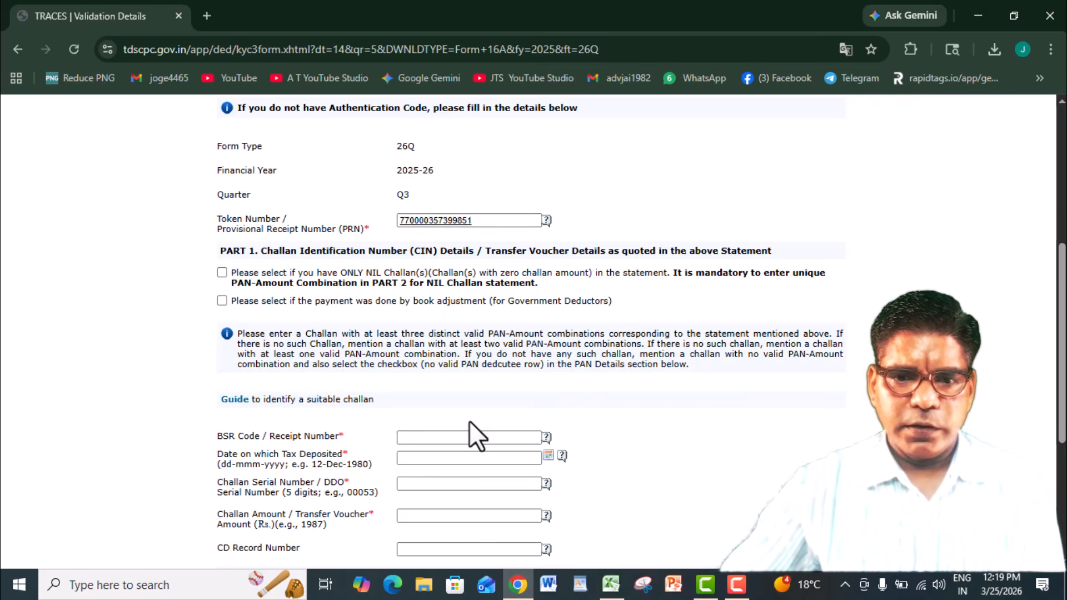
# - Look up the BSR code in the Excel workbook's challan details and enter 0510016 as the BSR Code / Receipt Number on the TRACES form
pyautogui.scroll(-3, 269, 357)
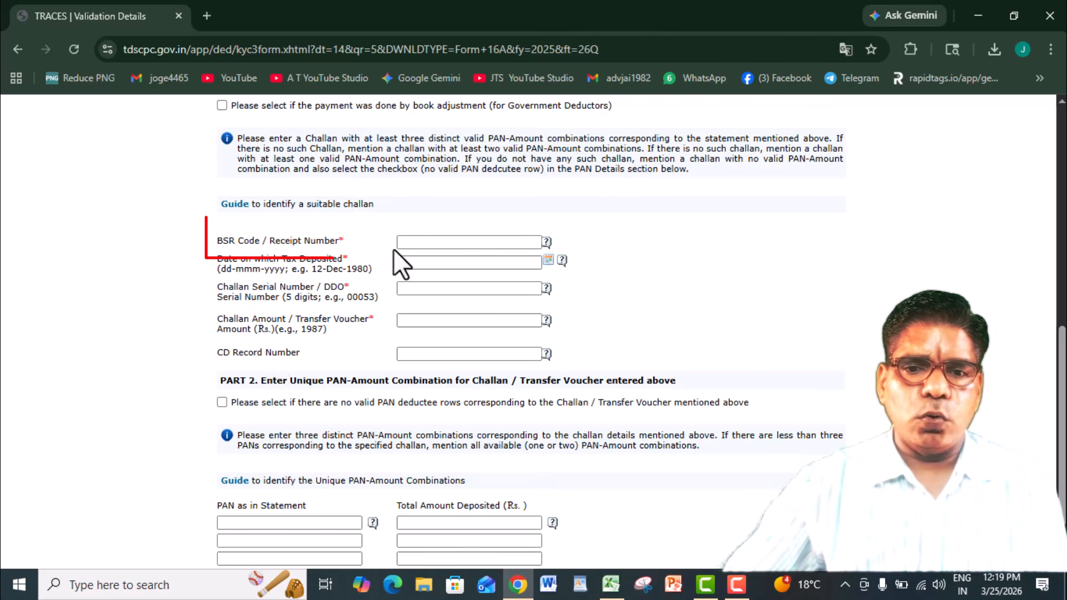
pyautogui.click(416, 243)
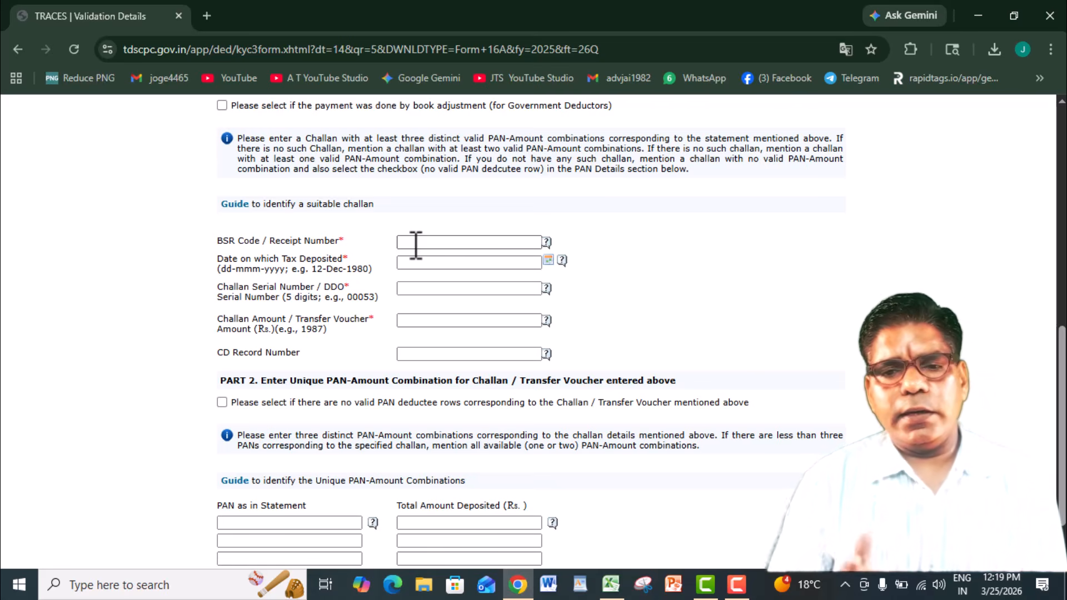
pyautogui.hotkey('alt', 'Tab')
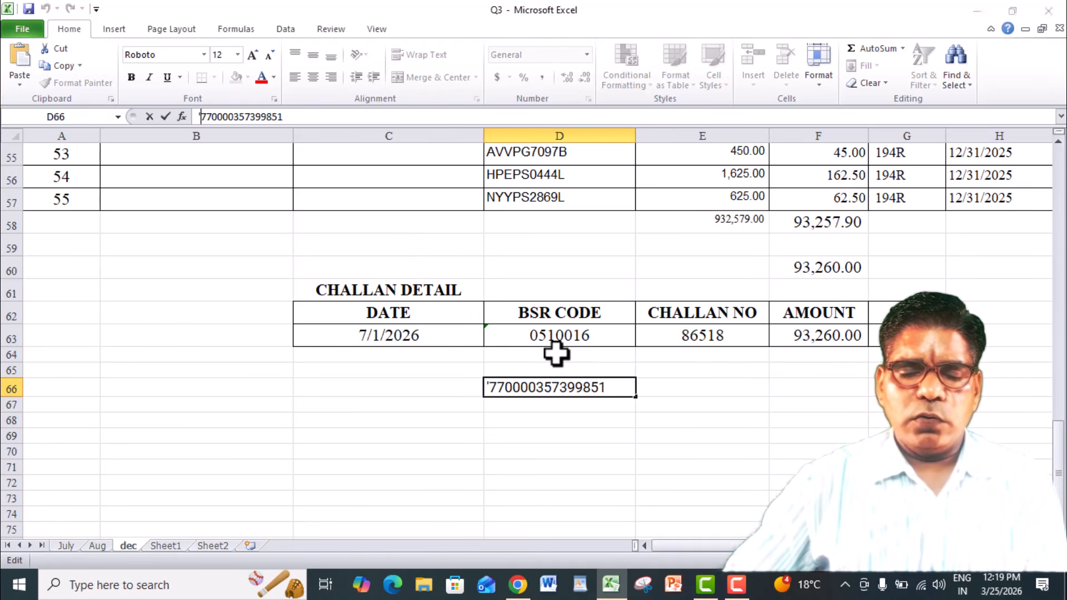
pyautogui.hotkey('alt', 'Tab')
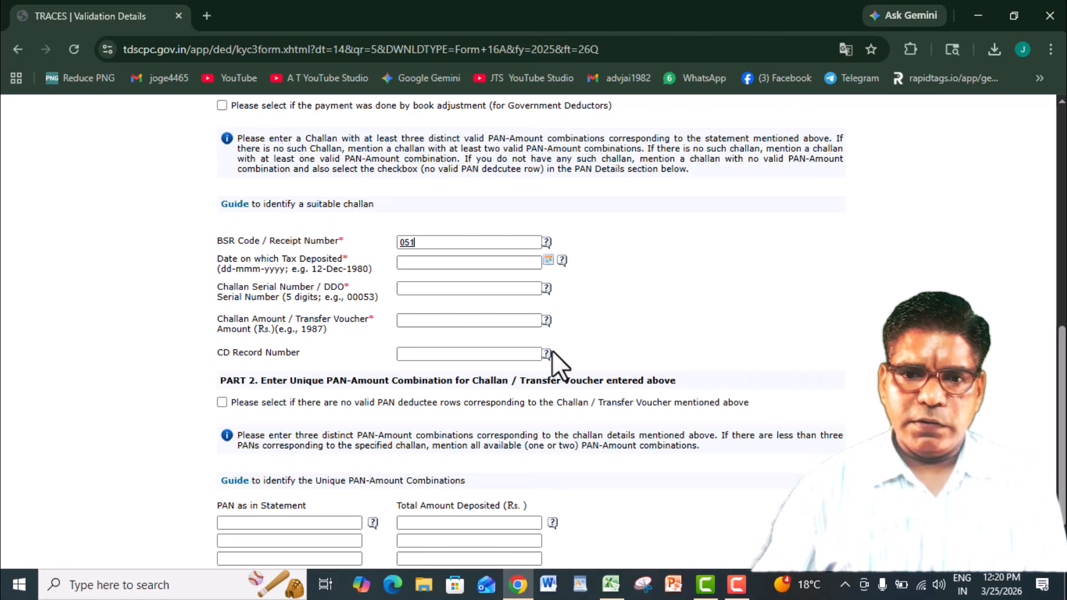
pyautogui.write('0016')
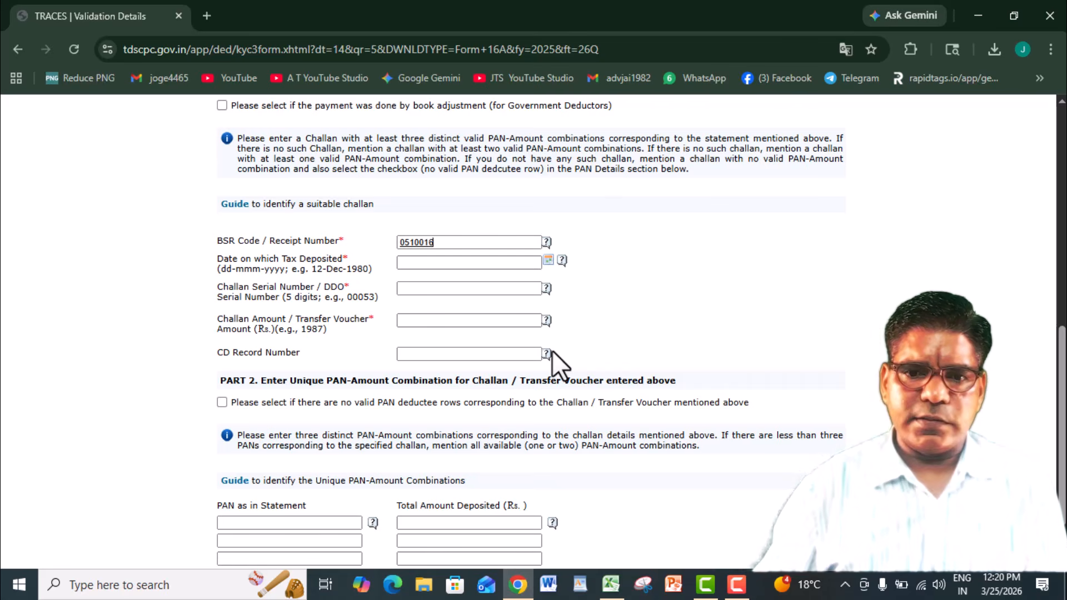
# - Check the challan date in the Excel workbook and set the Date on which Tax Deposited to 07-Jan-2026 on the TRACES form
pyautogui.click(501, 261)
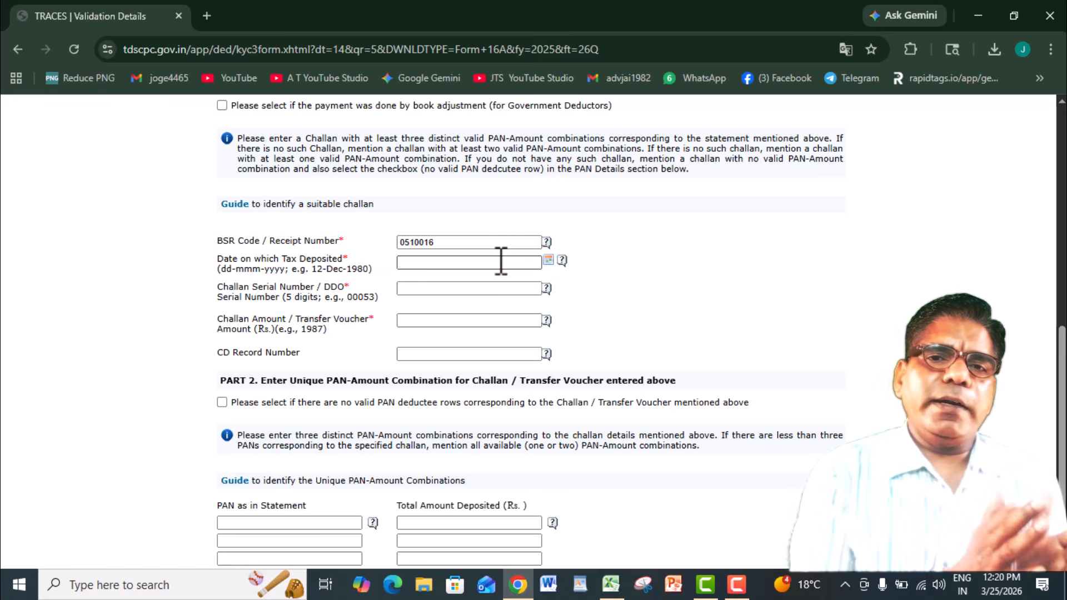
pyautogui.hotkey('alt', 'Tab')
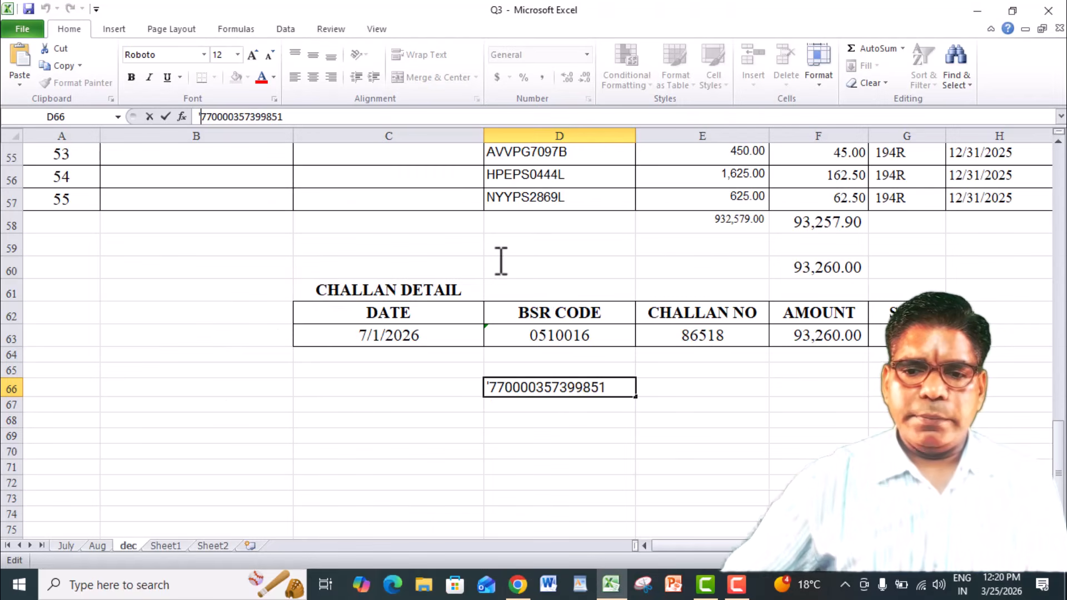
pyautogui.hotkey('alt', 'Tab')
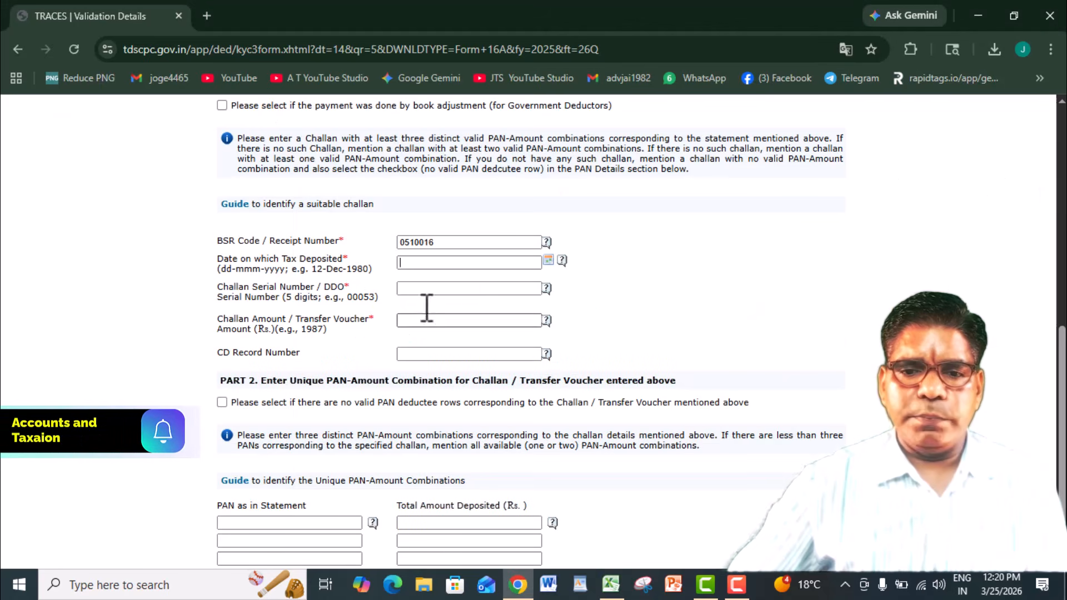
pyautogui.click(548, 260)
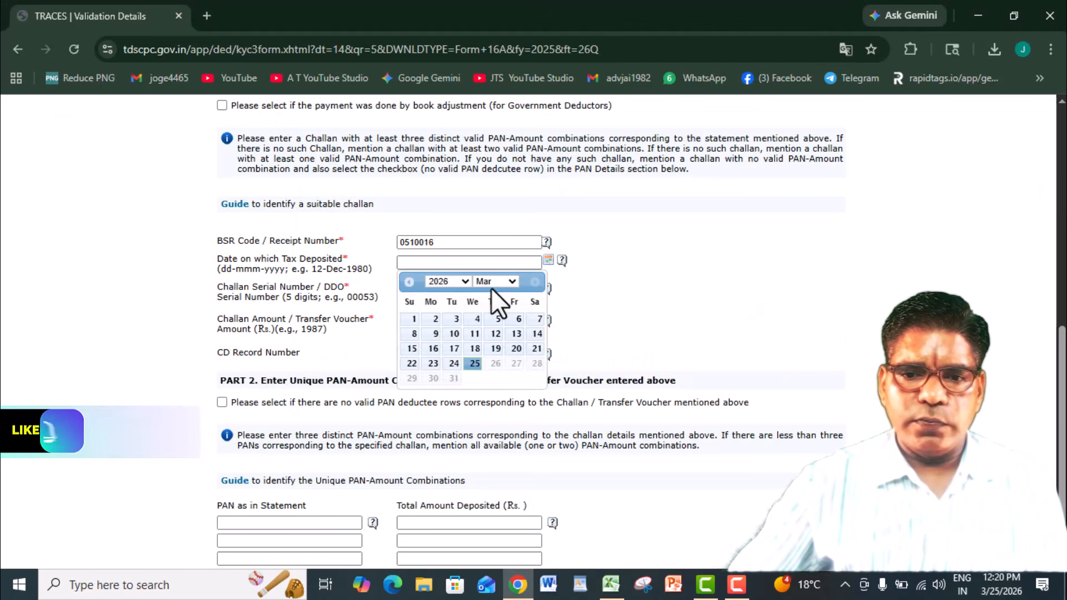
pyautogui.click(500, 280)
pyautogui.click(498, 291)
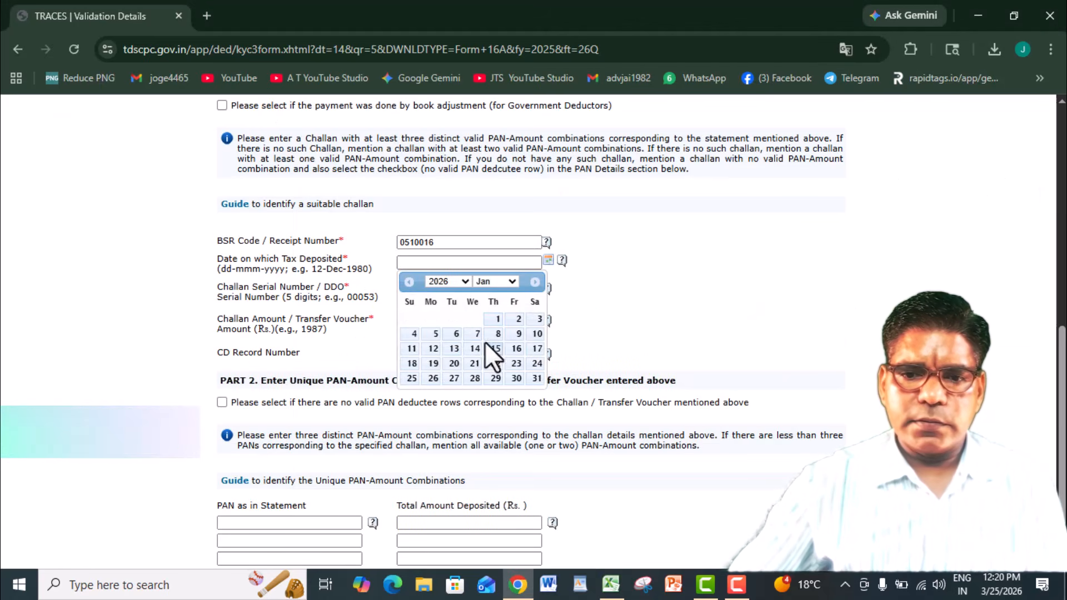
pyautogui.click(477, 333)
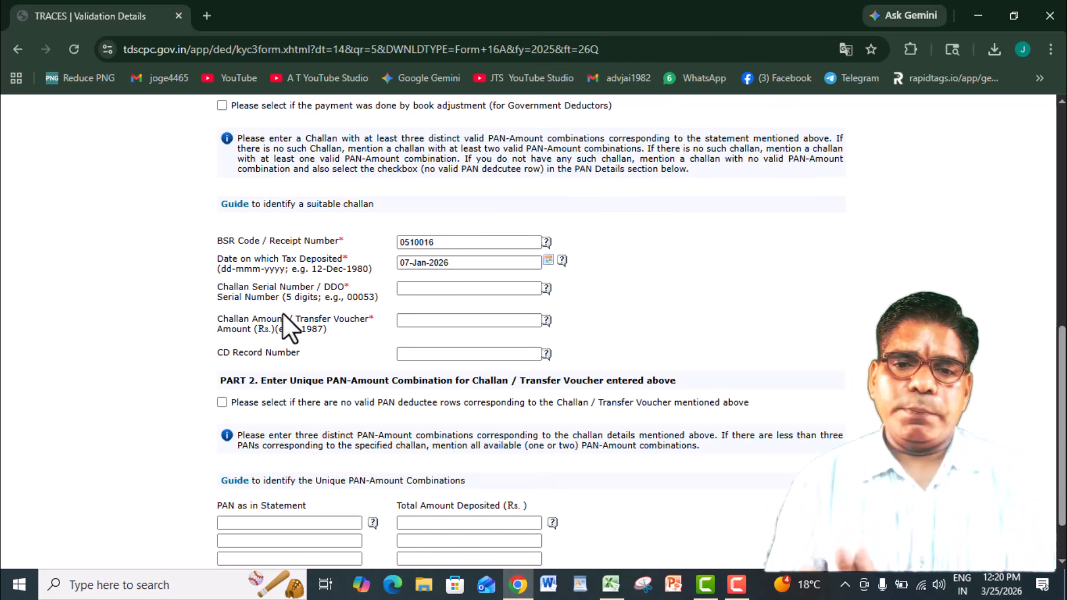
pyautogui.hotkey('alt', 'Tab')
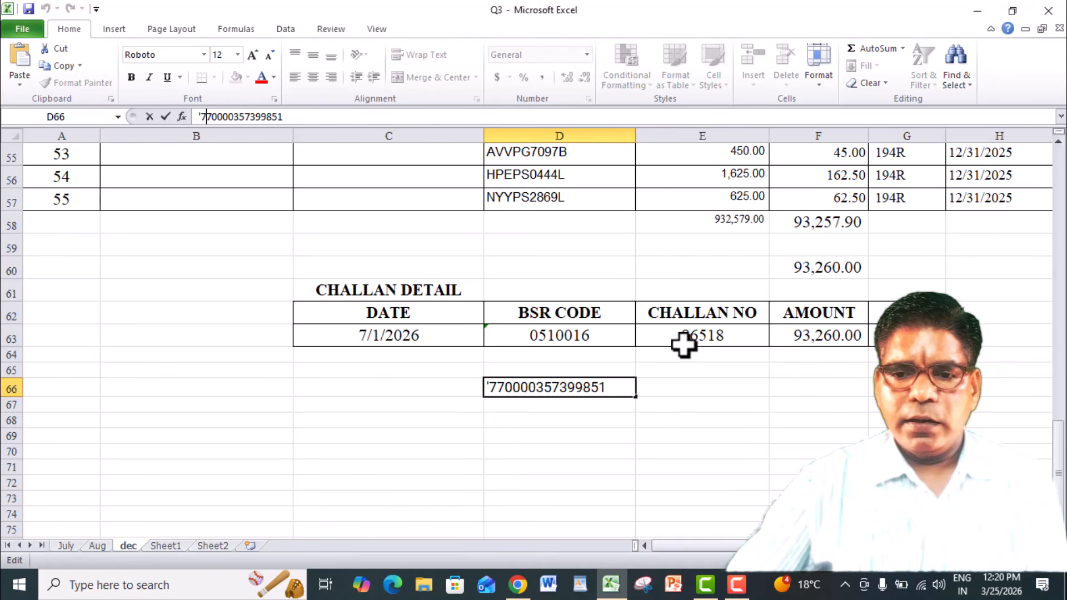
pyautogui.hotkey('alt', 'Tab')
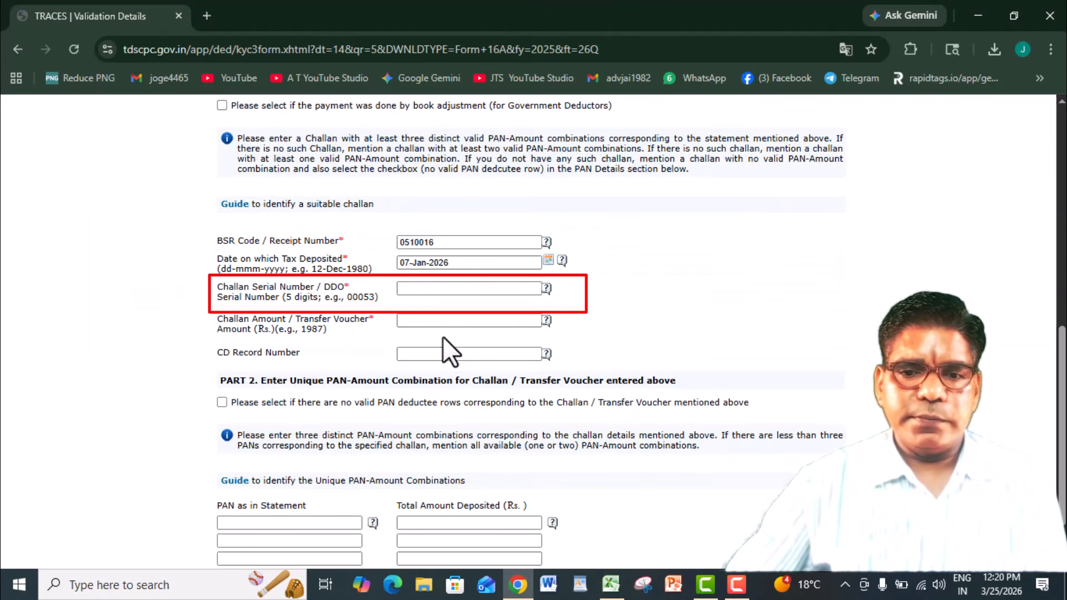
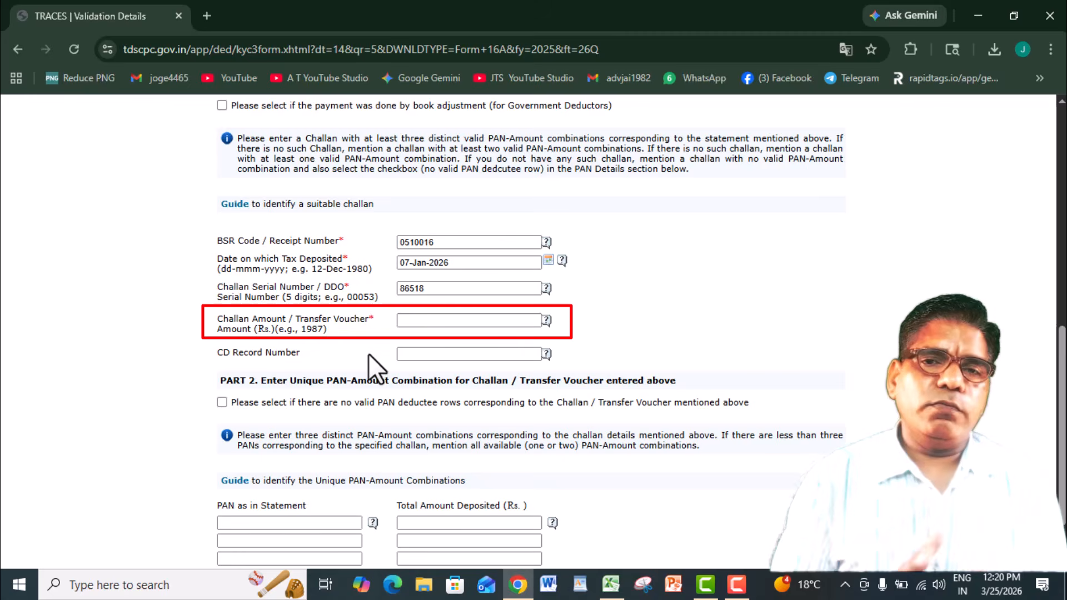
pyautogui.hotkey('alt', 'Tab')
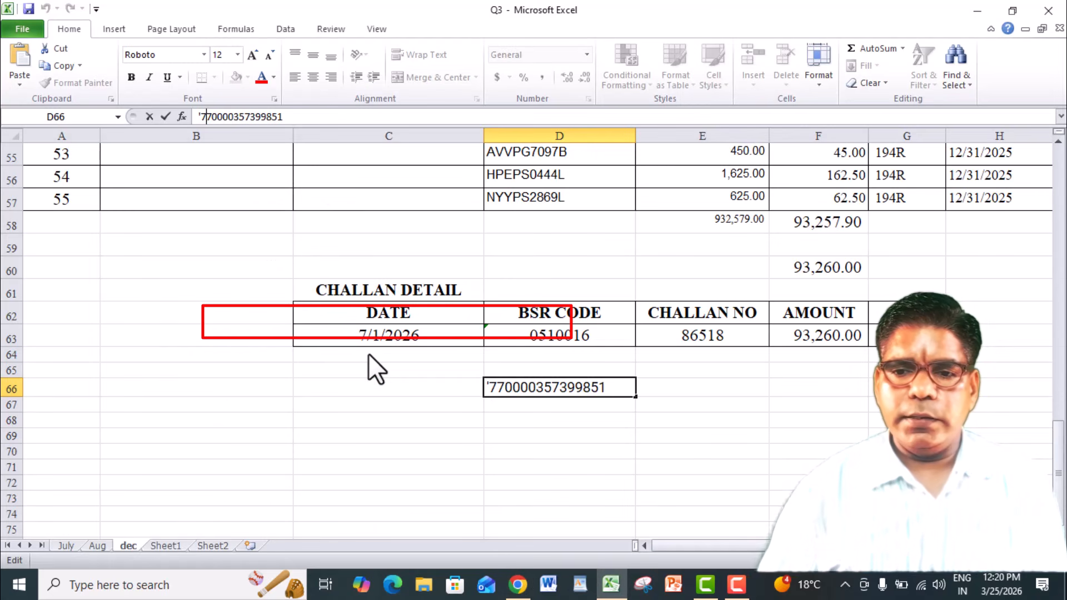
pyautogui.hotkey('alt', 'Tab')
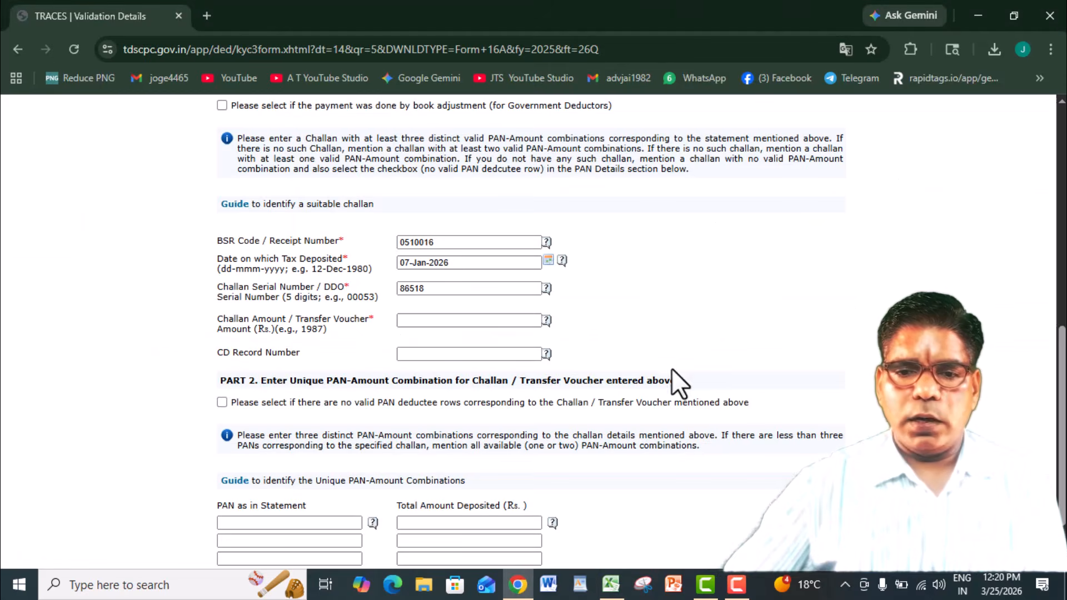
pyautogui.click(446, 314)
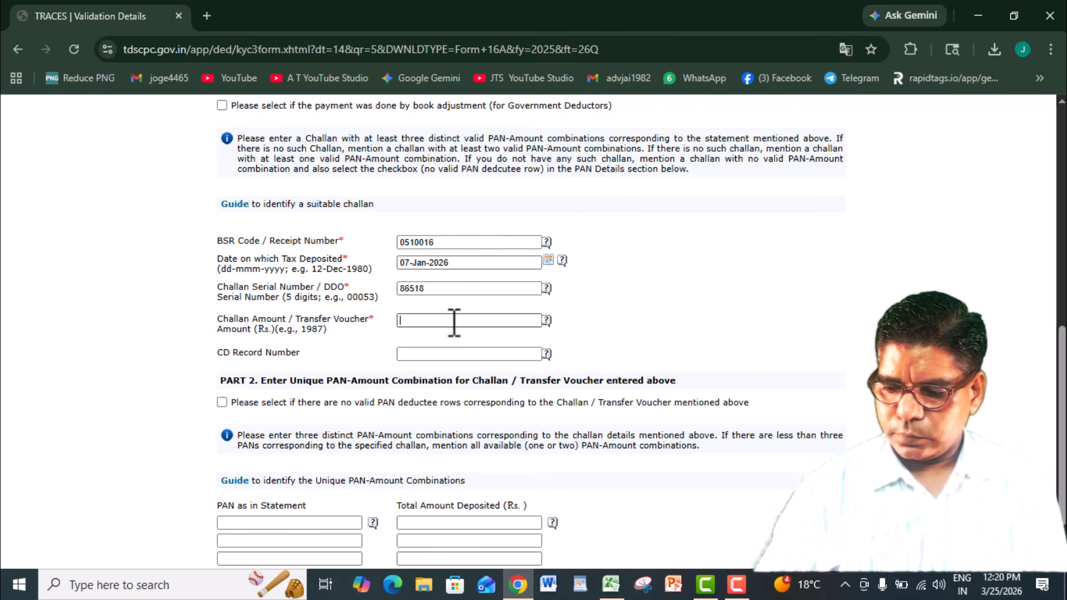
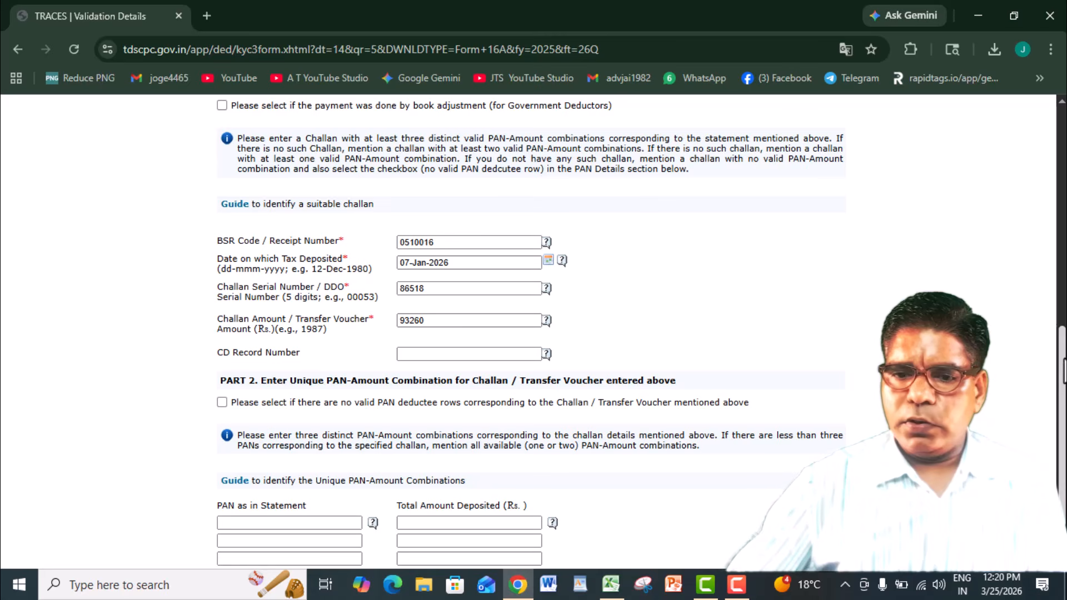
# - Enter the three deductee PANs from Excel rows 55 to 57 with amounts 45, 162.50 and 62.50, and proceed to submit the Form 16A request
pyautogui.scroll(-2, 1003, 341)
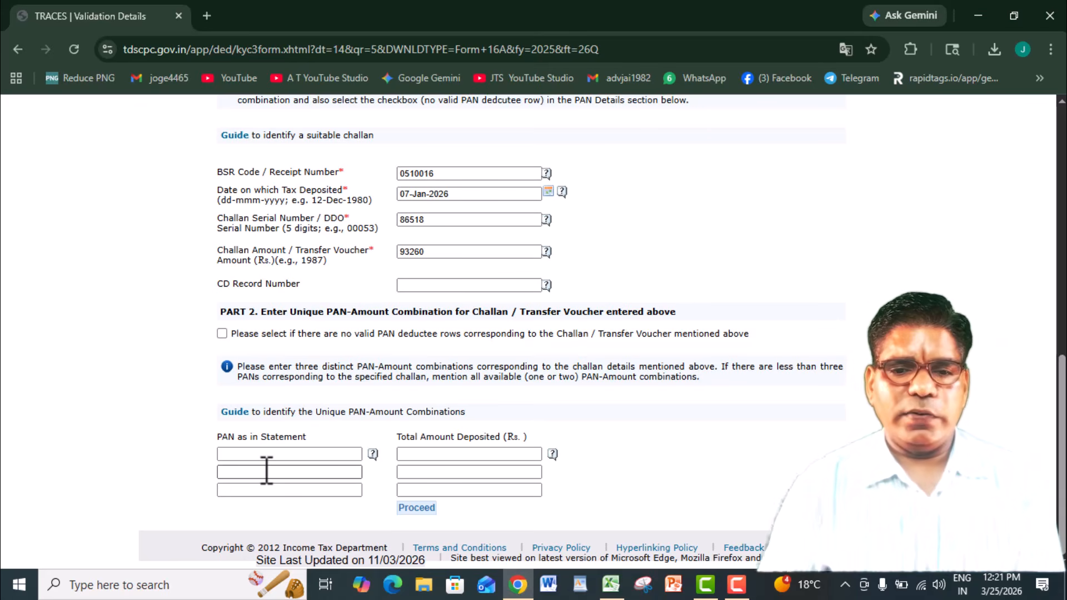
pyautogui.hotkey('alt', 'Tab')
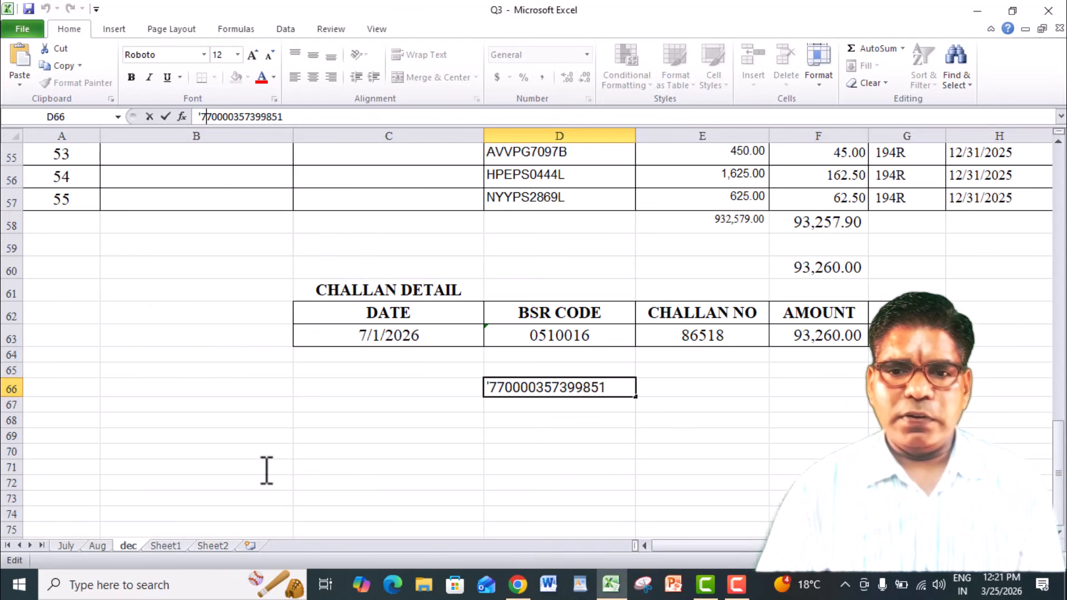
pyautogui.click(526, 152)
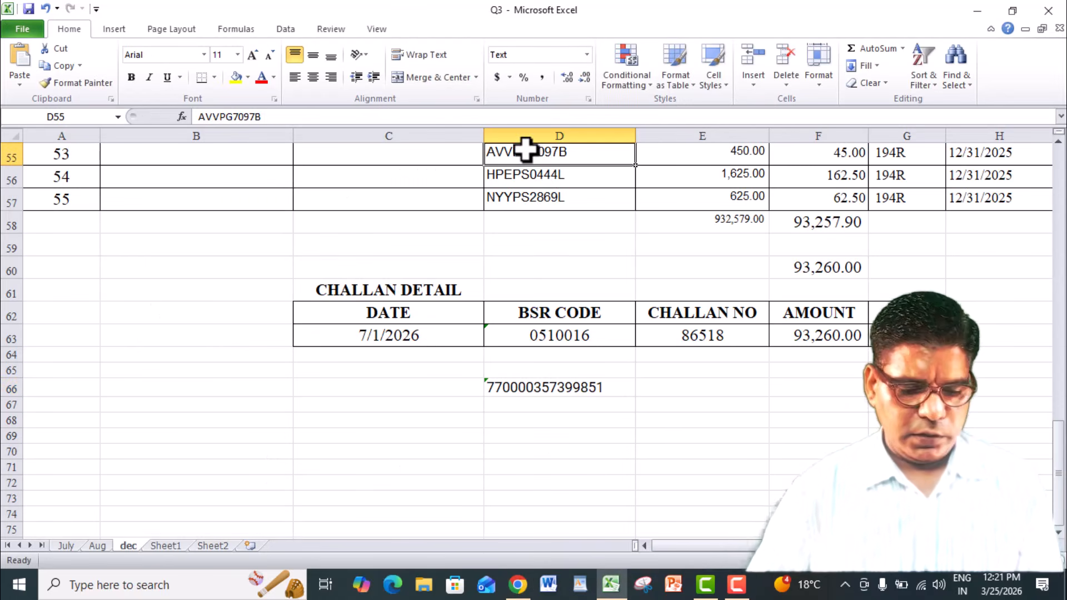
pyautogui.hotkey('ctrl', 'c')
pyautogui.hotkey('alt', 'Tab')
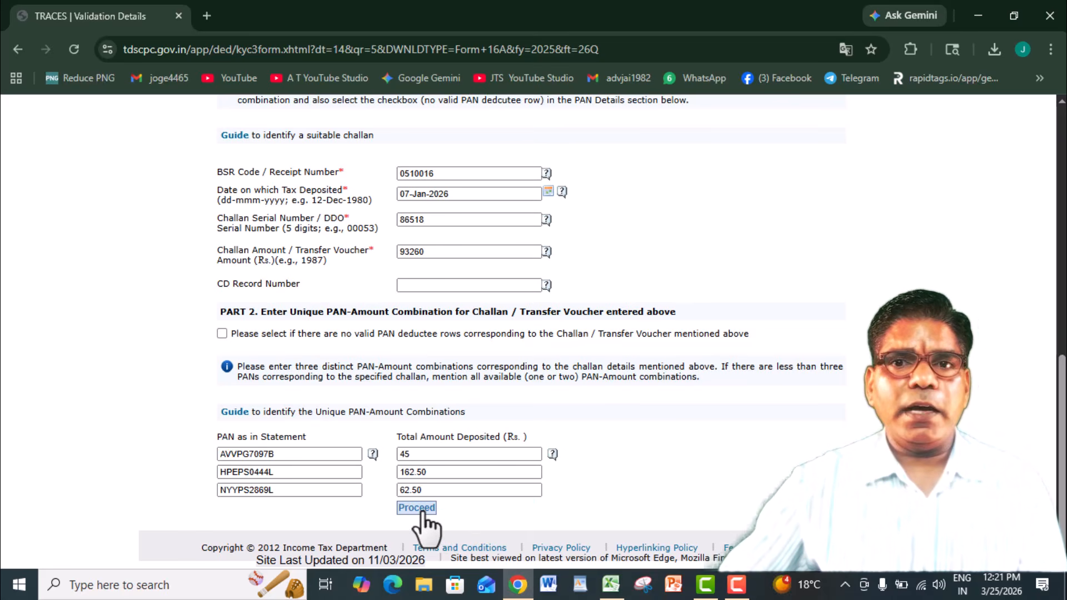
pyautogui.click(420, 508)
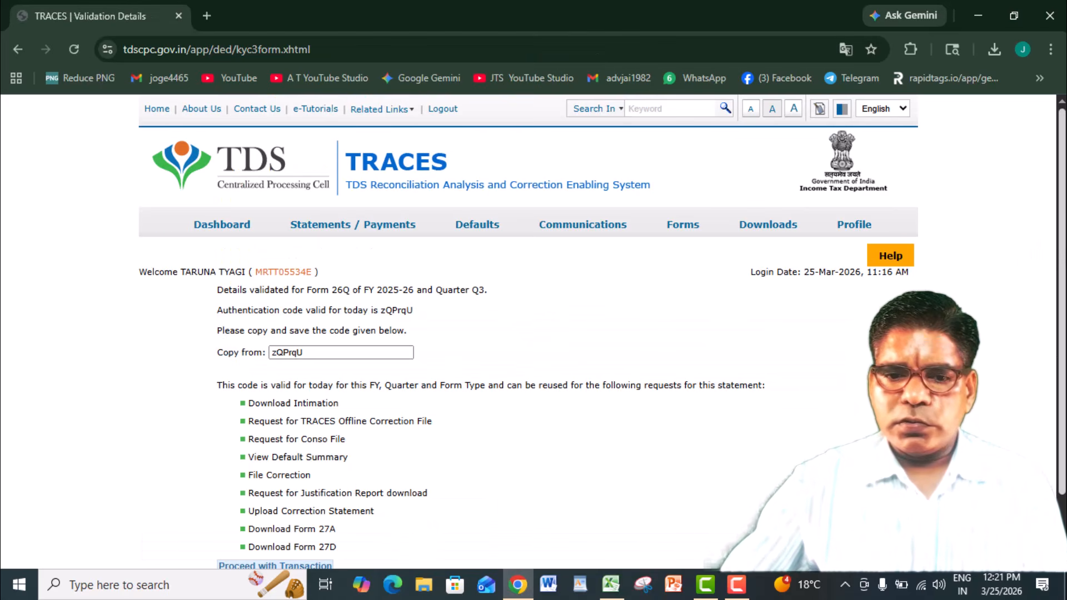
pyautogui.scroll(-2, 543, 492)
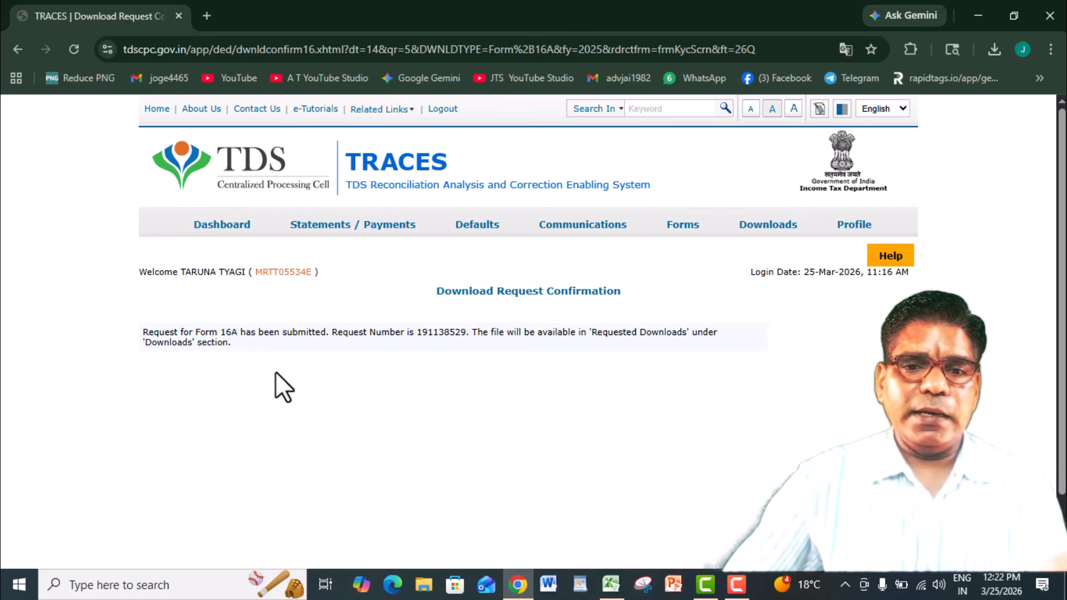
# - List all requested downloads and download the available Q2 2025-26 26Q Bulk Form 16A file over HTTP
pyautogui.click(751, 219)
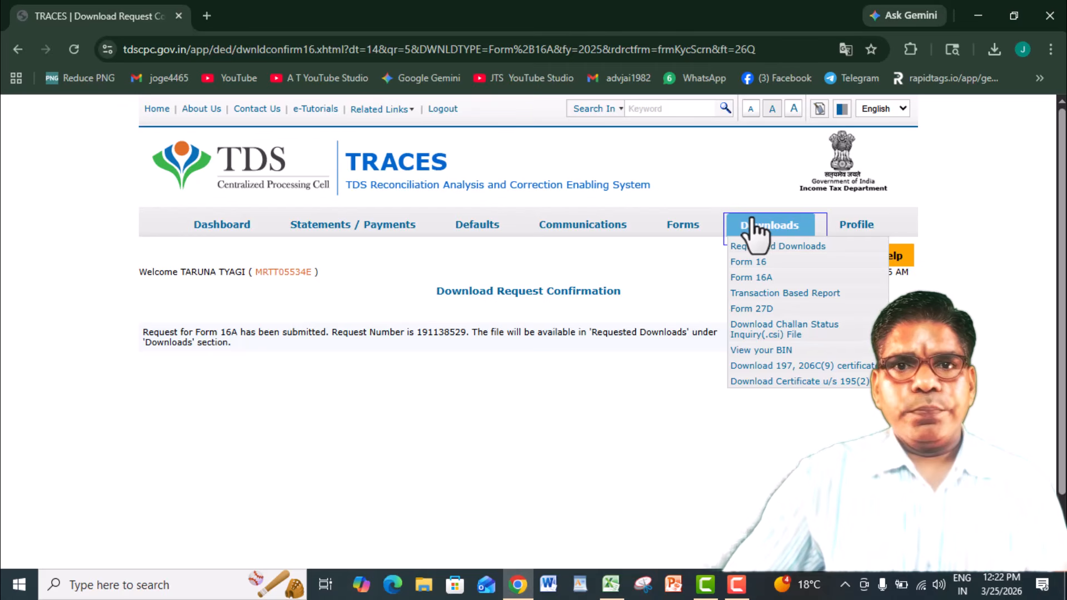
pyautogui.click(760, 247)
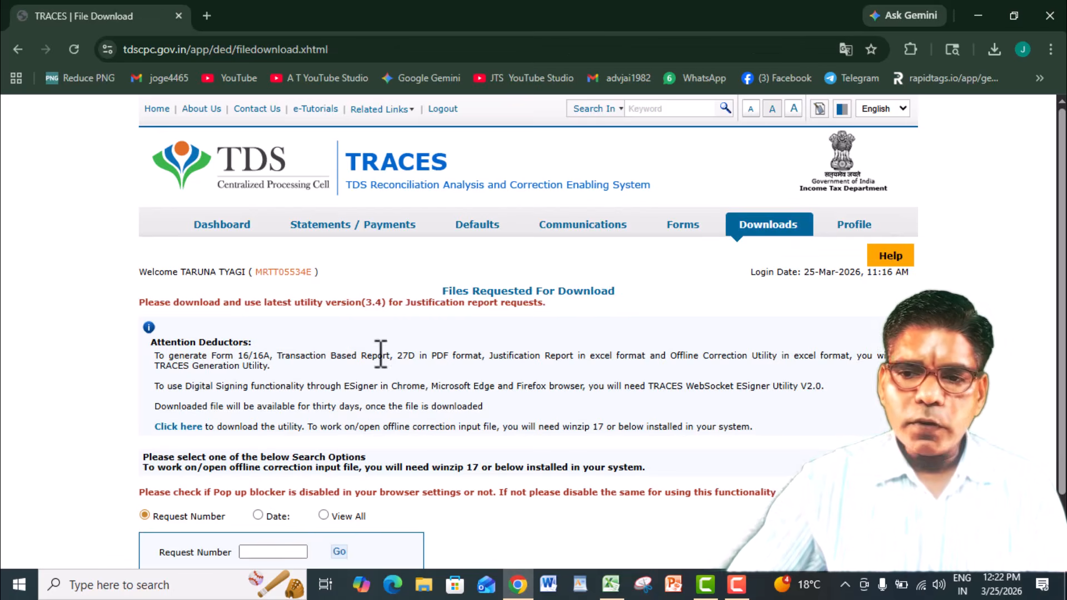
pyautogui.scroll(-1, 285, 515)
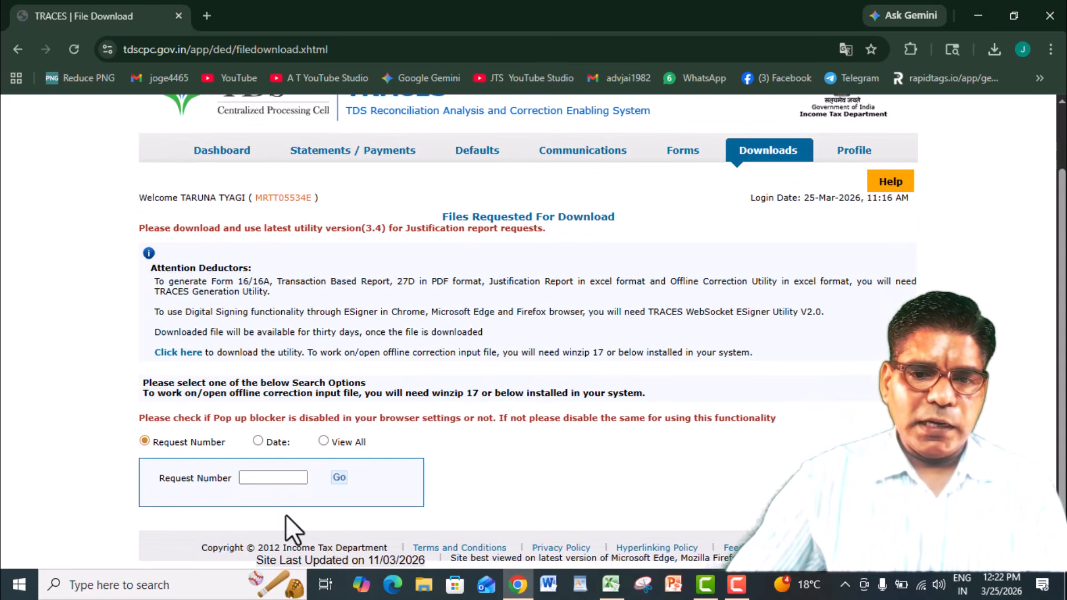
pyautogui.click(319, 440)
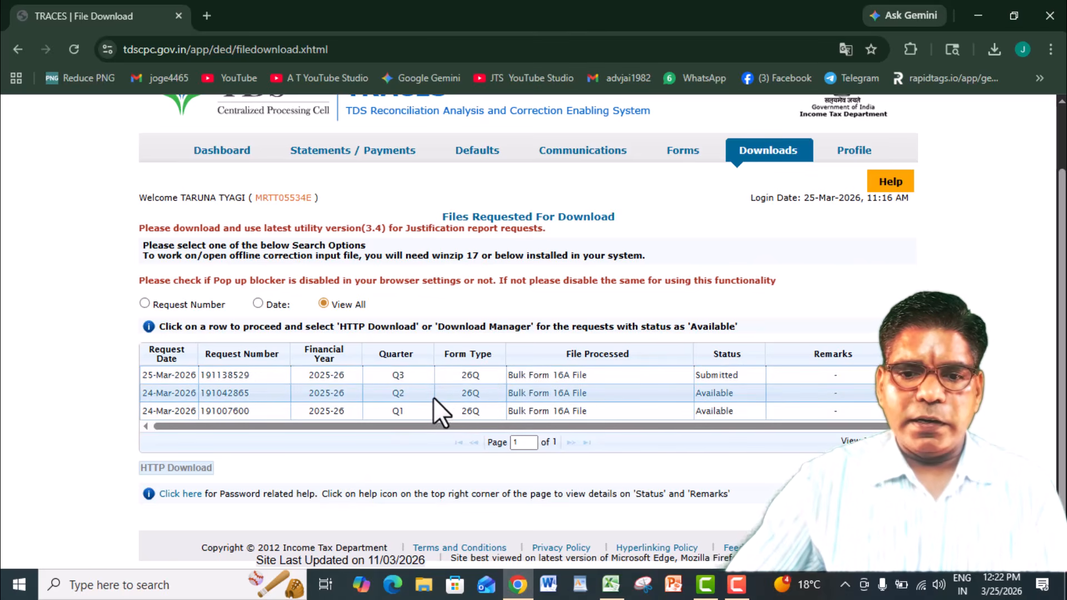
pyautogui.click(652, 388)
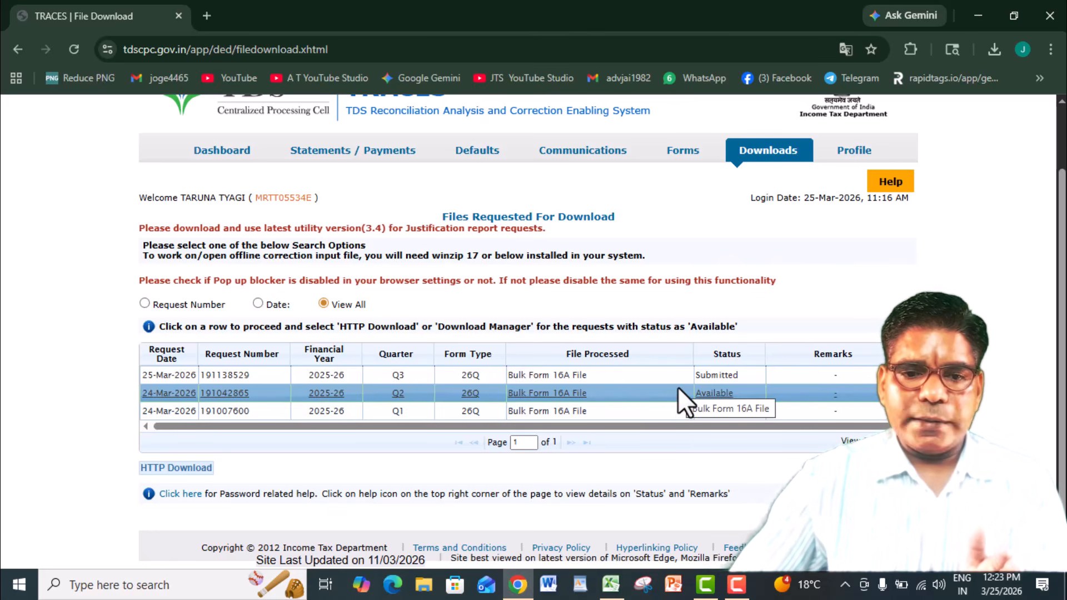
pyautogui.click(166, 467)
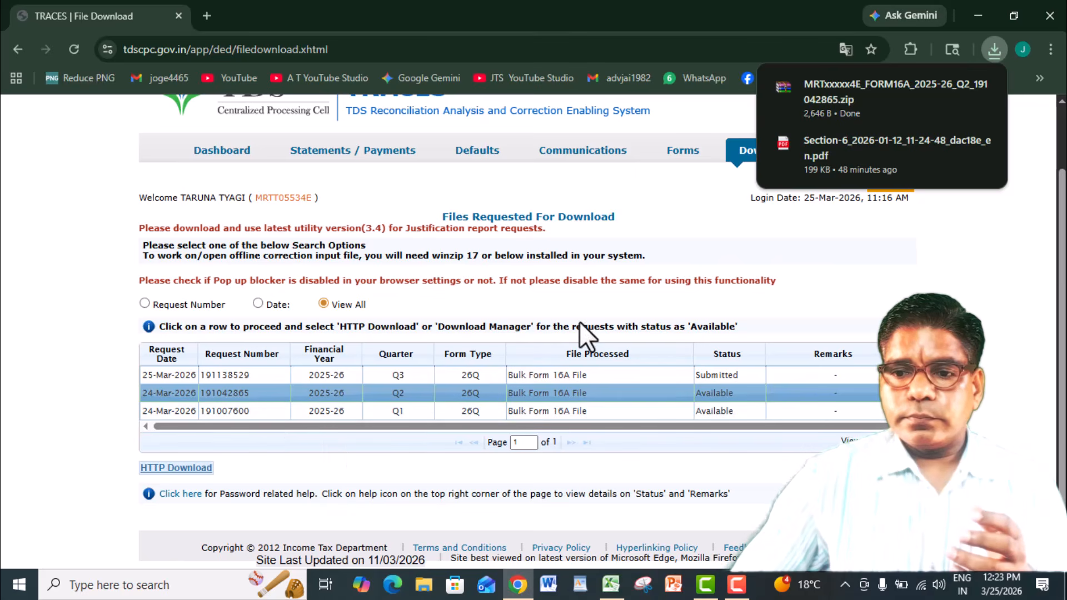
# - Reopen the requested downloads page and follow its link to the TRACES utility download page
pyautogui.scroll(1, 869, 239)
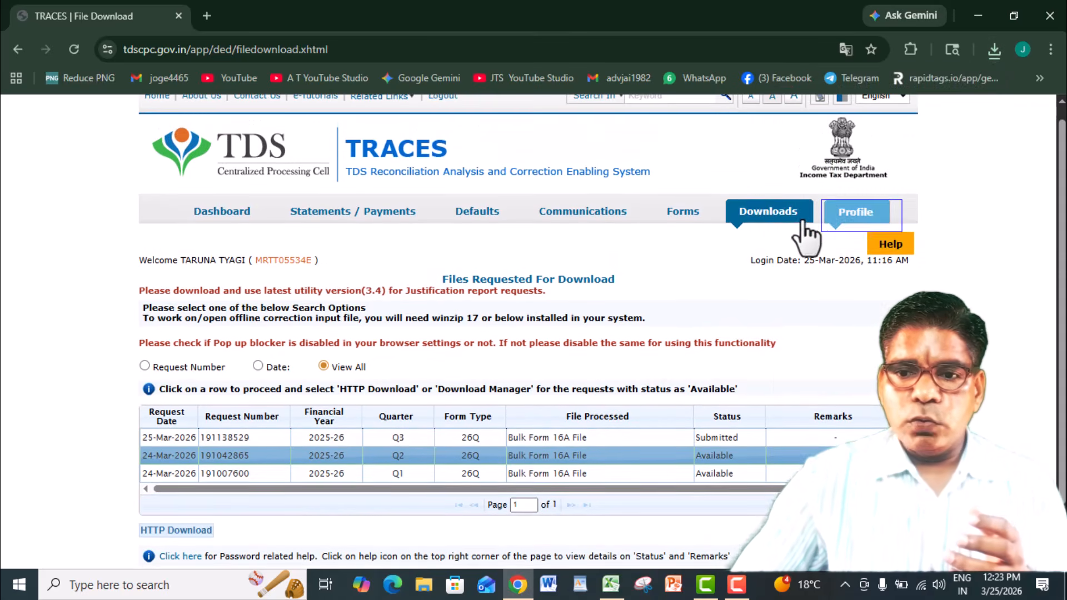
pyautogui.moveTo(774, 217)
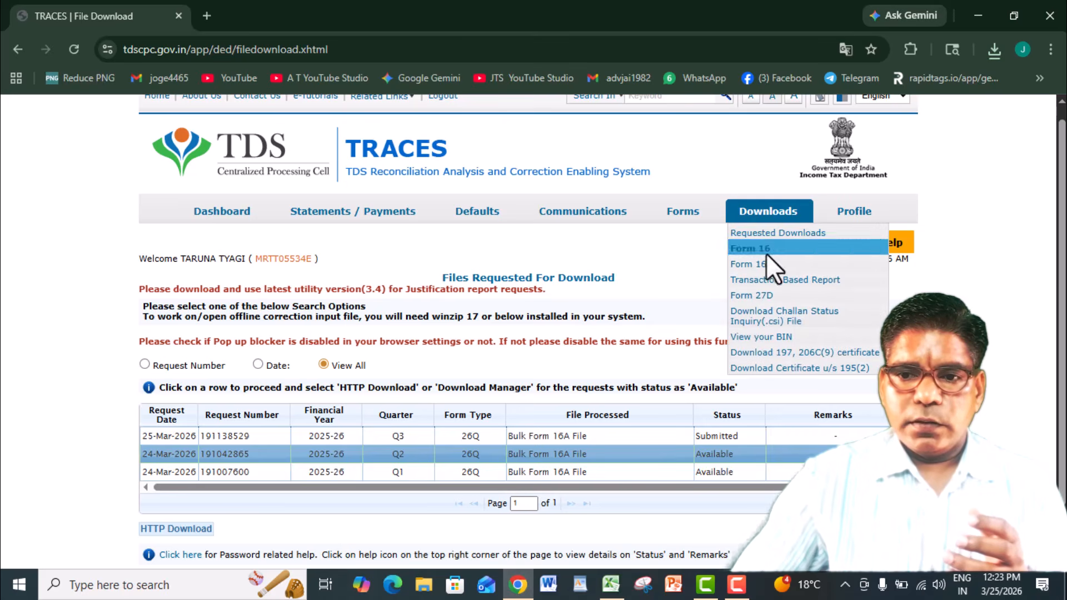
pyautogui.click(759, 236)
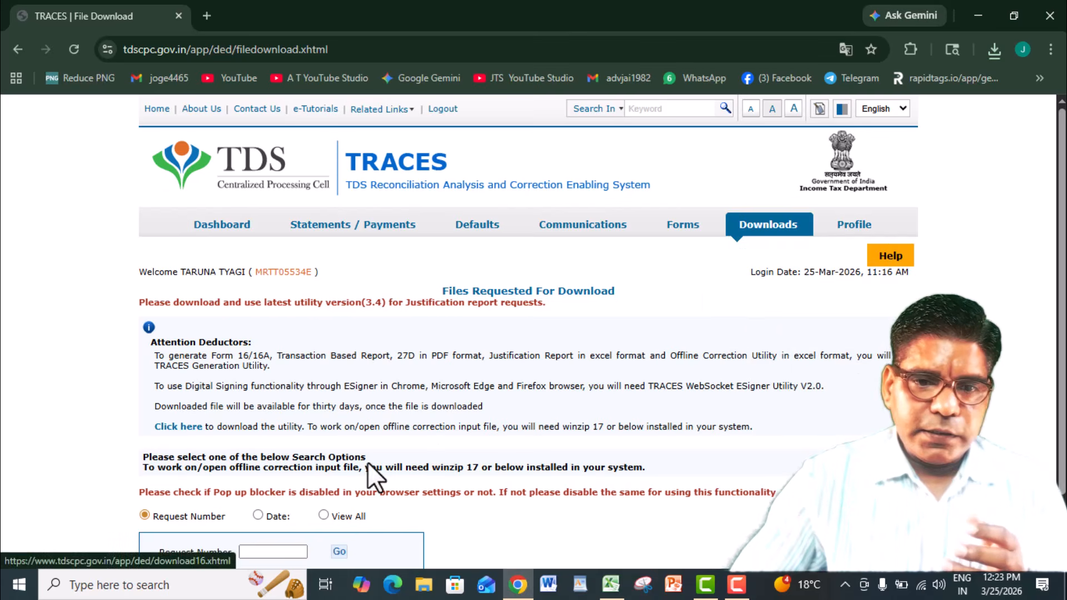
pyautogui.click(172, 431)
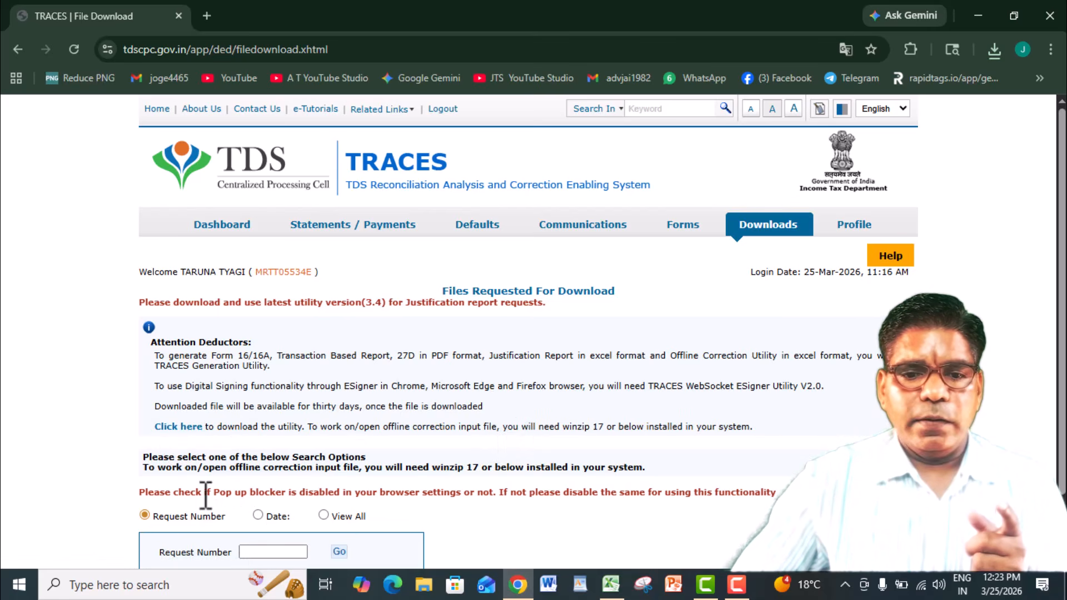
pyautogui.click(173, 429)
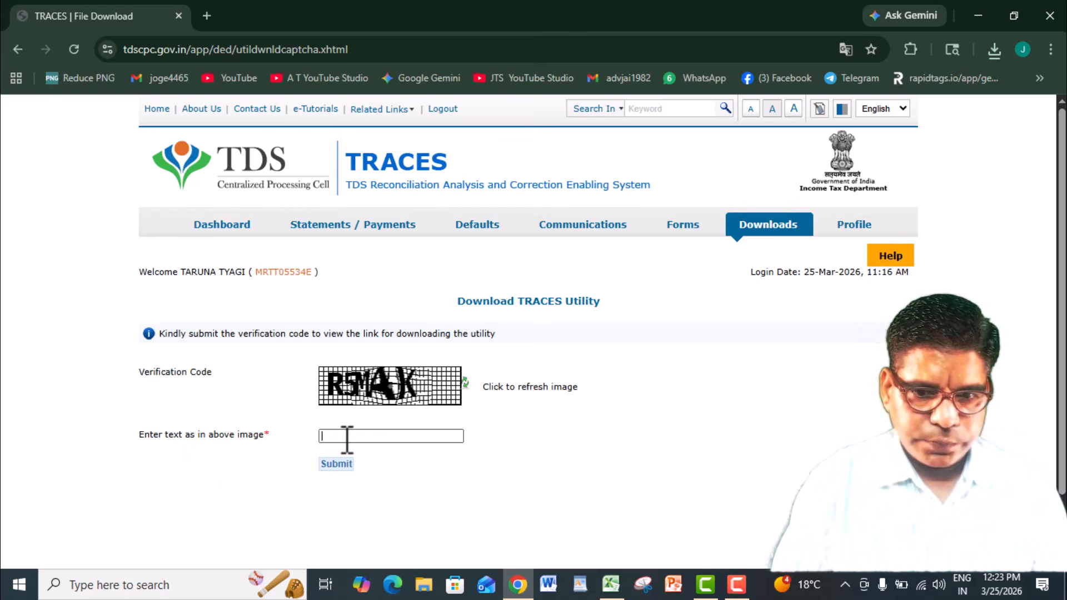
# - Submit the verification code from the image and download TRACES-PDF-CONVERTER V 2.1 L for Form 16 Part-A/16A
pyautogui.write('R')
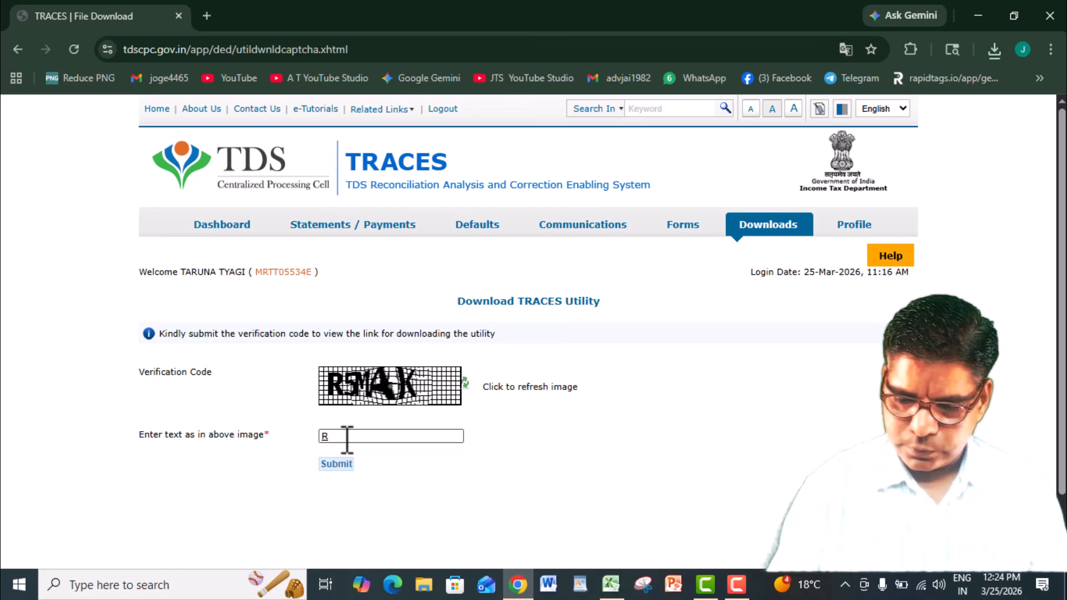
pyautogui.write('5MAK')
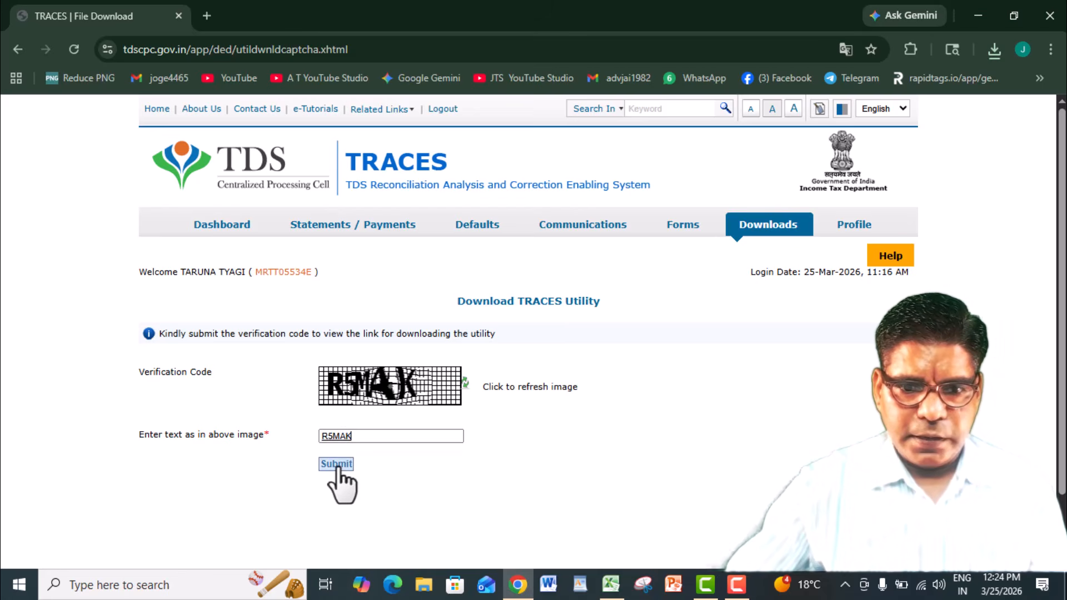
pyautogui.click(336, 464)
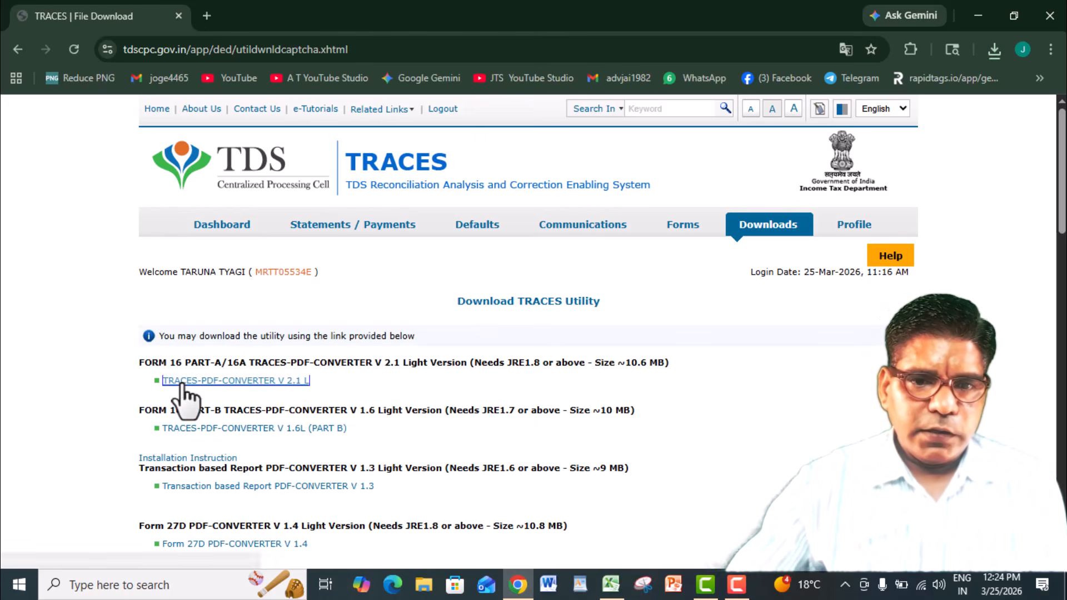
pyautogui.click(181, 383)
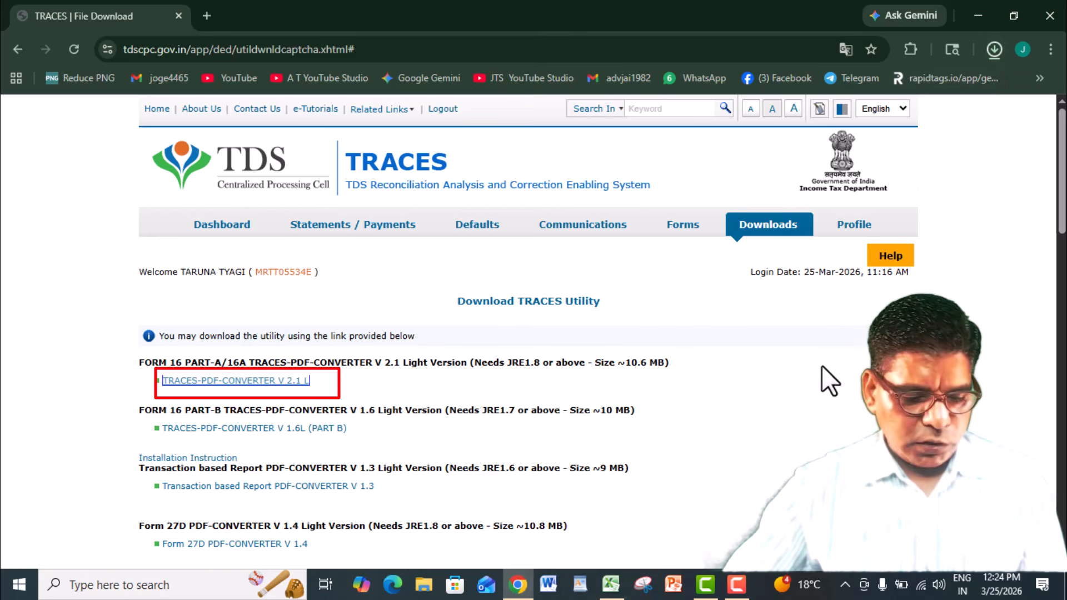
# - Extract the TRACES-PDF-CONVERTERV2.1L archive in the Downloads folder and launch the extracted converter utility
pyautogui.press('super+d')
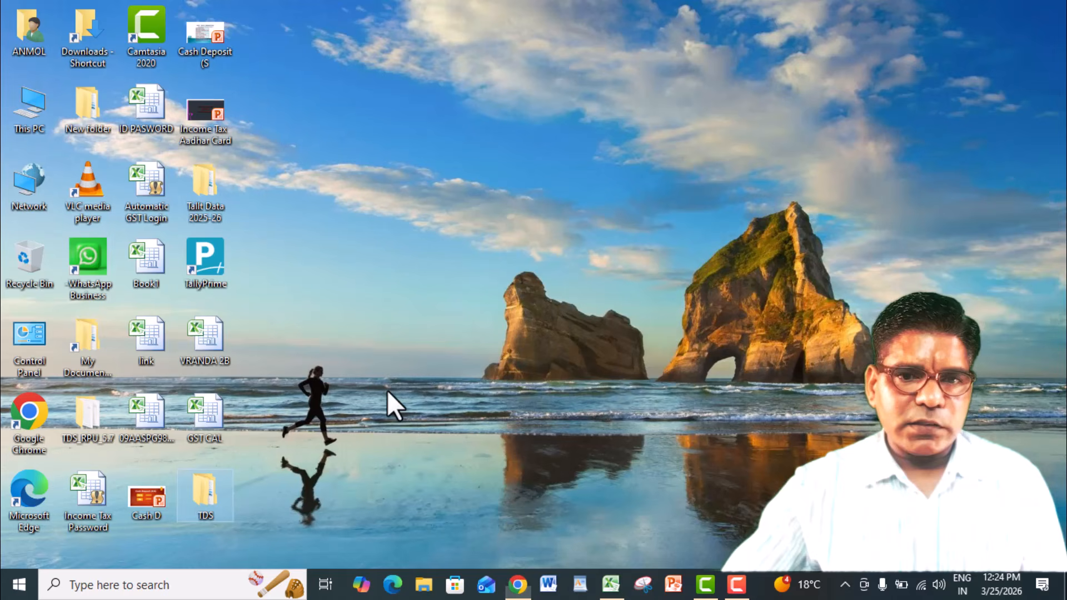
pyautogui.doubleClick(96, 32)
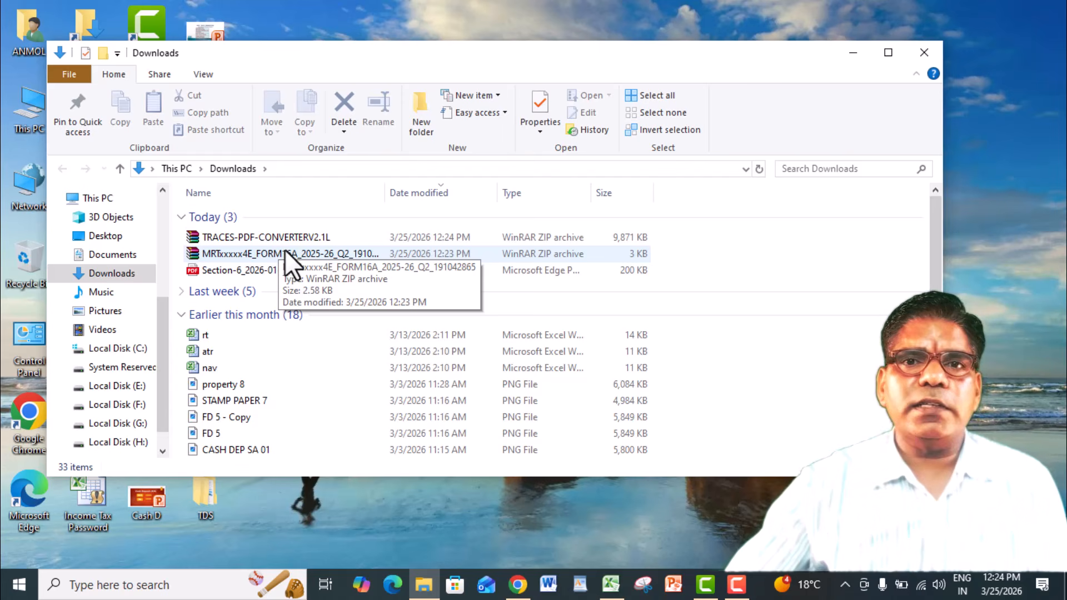
pyautogui.click(271, 234)
pyautogui.rightClick(271, 233)
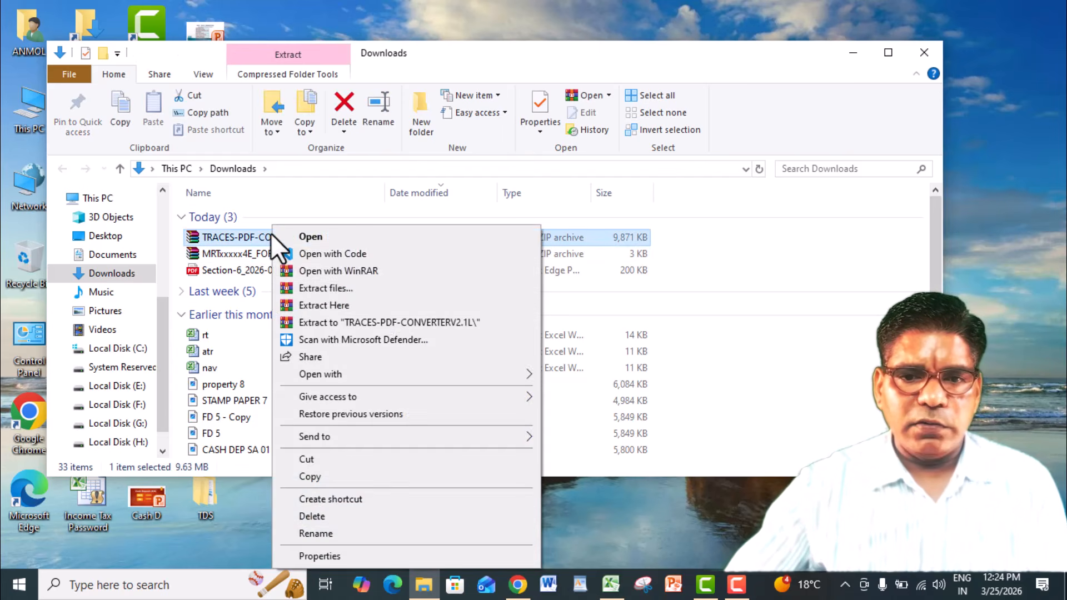
pyautogui.click(340, 304)
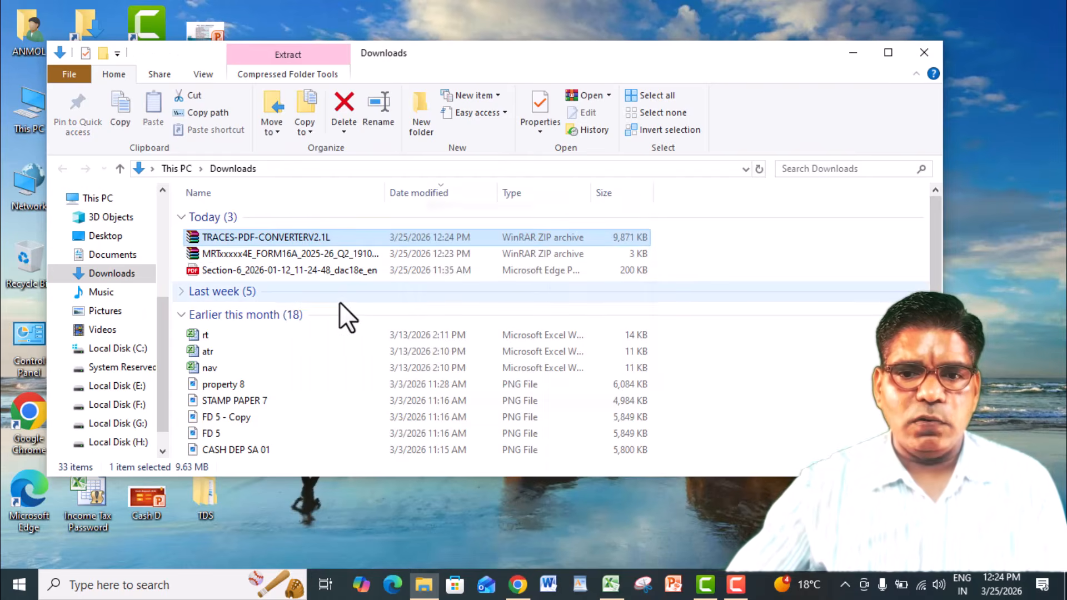
pyautogui.doubleClick(298, 446)
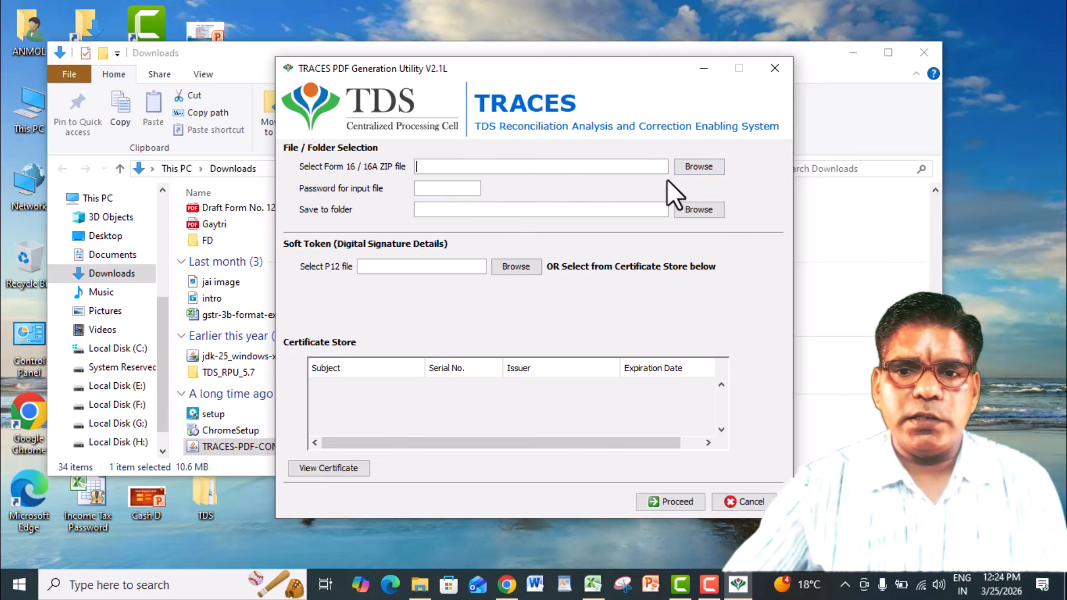
# - Select the downloaded Q2 2025-26 Form 16A ZIP from the Downloads folder as the utility's input file
pyautogui.click(685, 166)
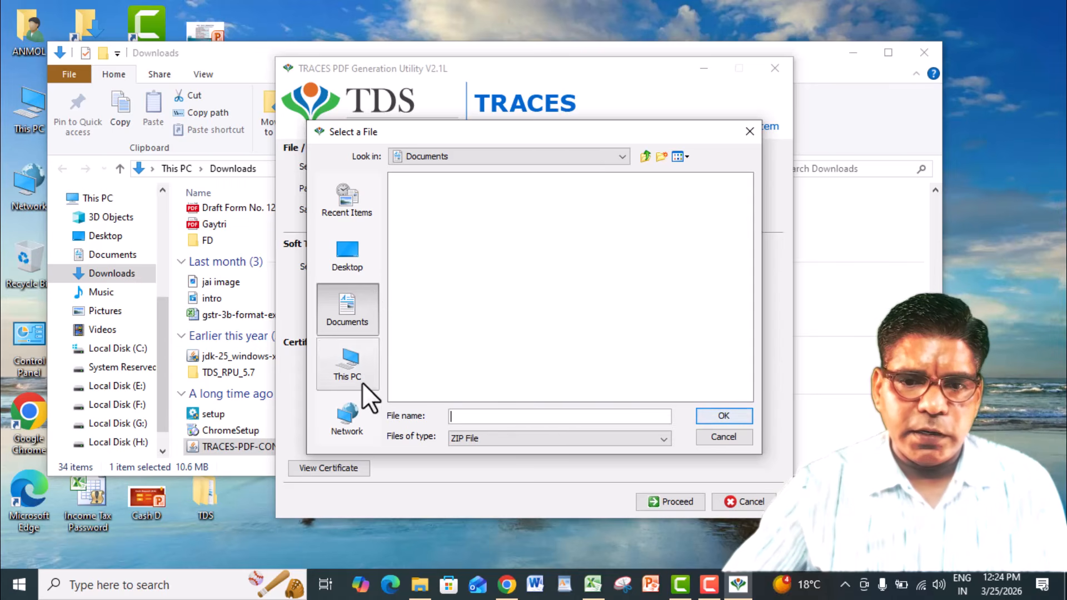
pyautogui.click(473, 159)
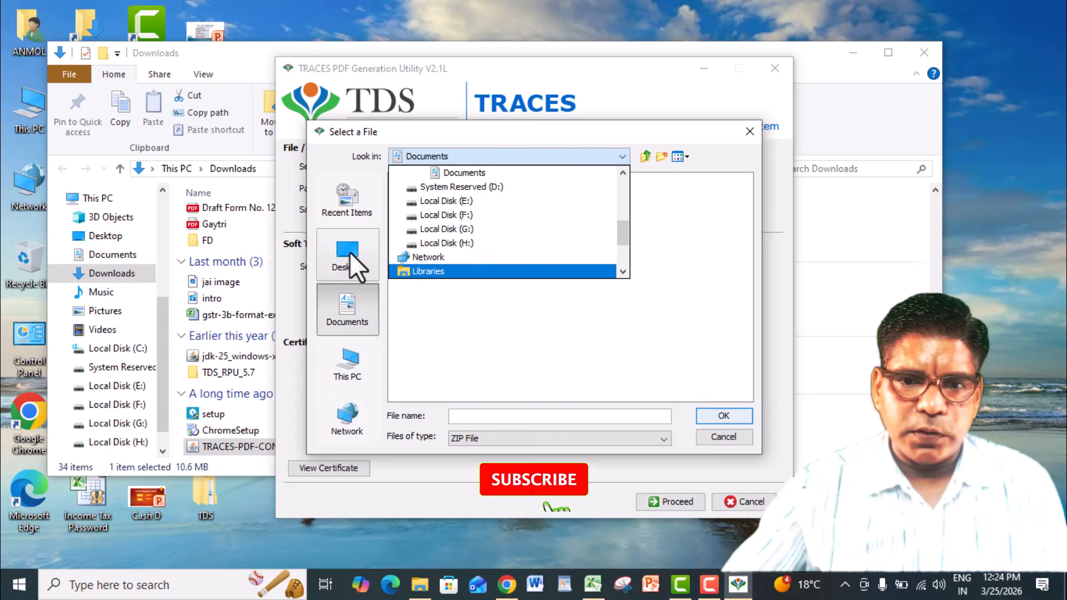
pyautogui.click(369, 305)
pyautogui.click(466, 158)
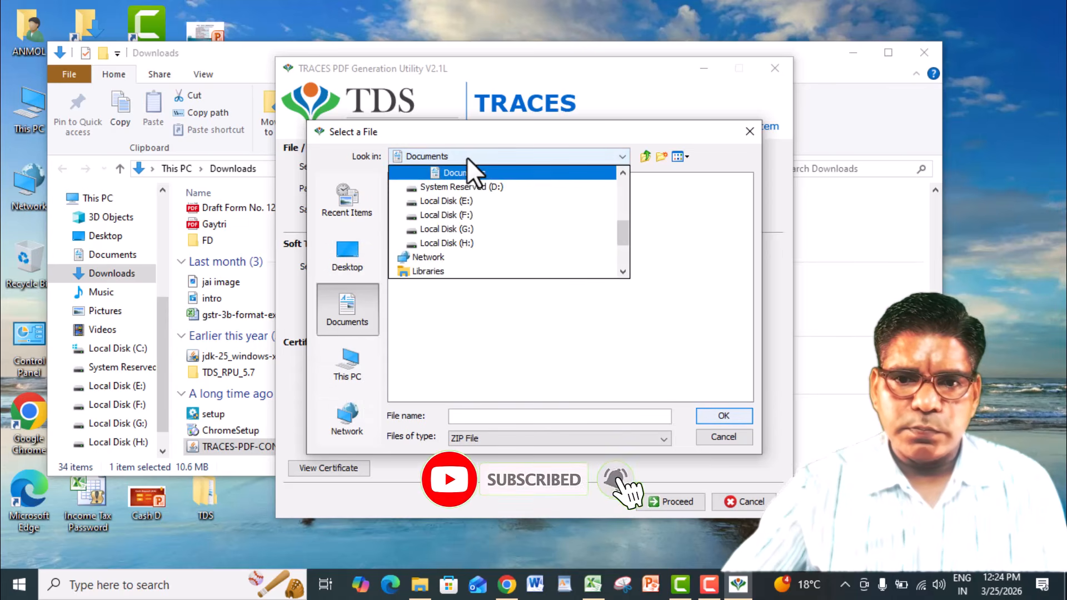
pyautogui.moveTo(623, 225); pyautogui.dragTo(622, 198)
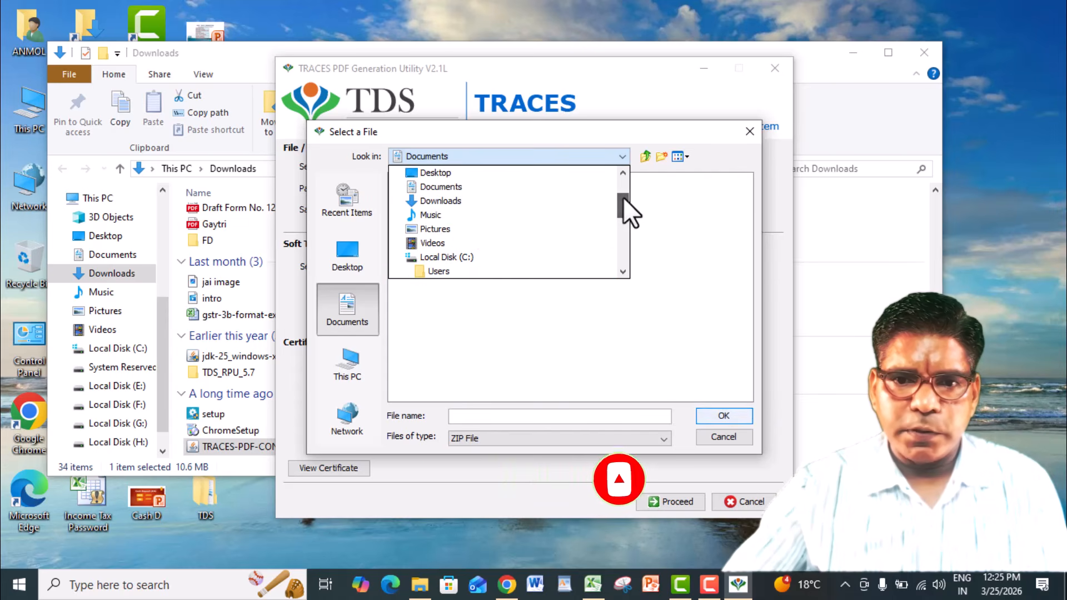
pyautogui.click(461, 203)
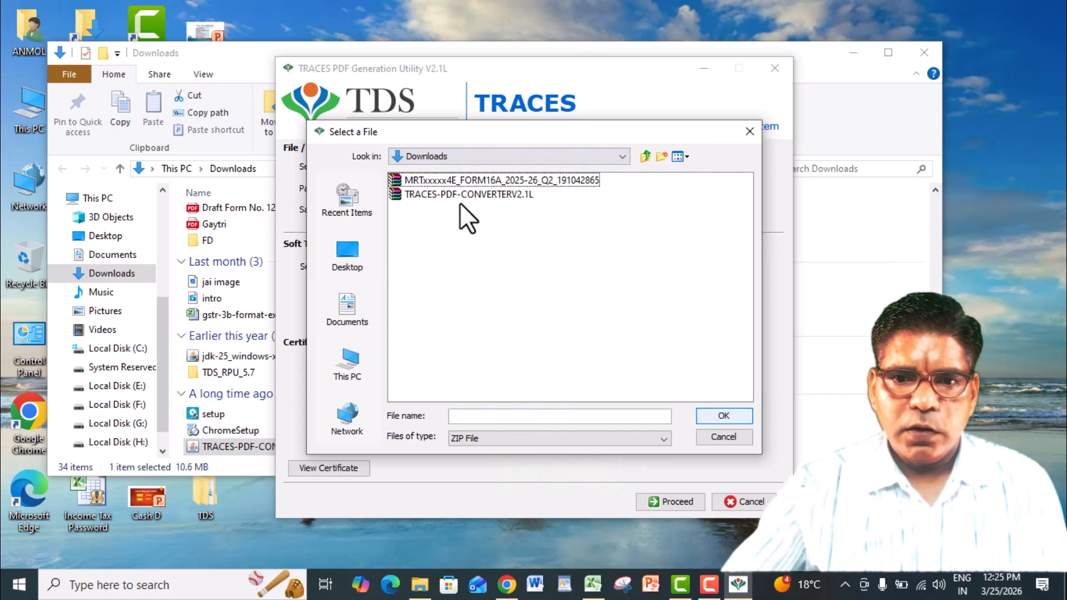
pyautogui.doubleClick(448, 182)
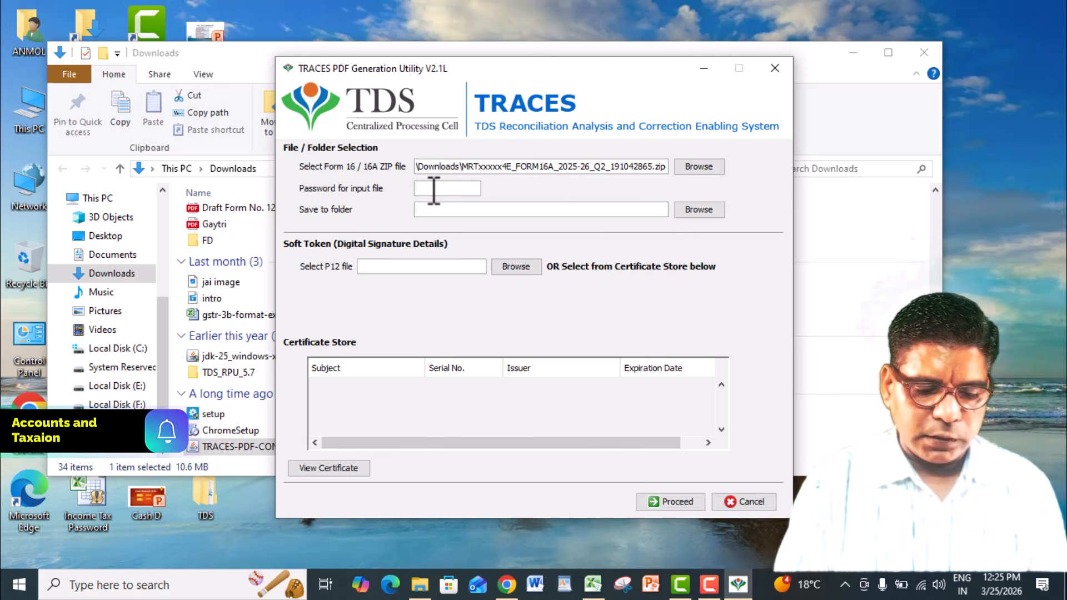
# - Enter the password for the Form 16A input file
pyautogui.write('*****')
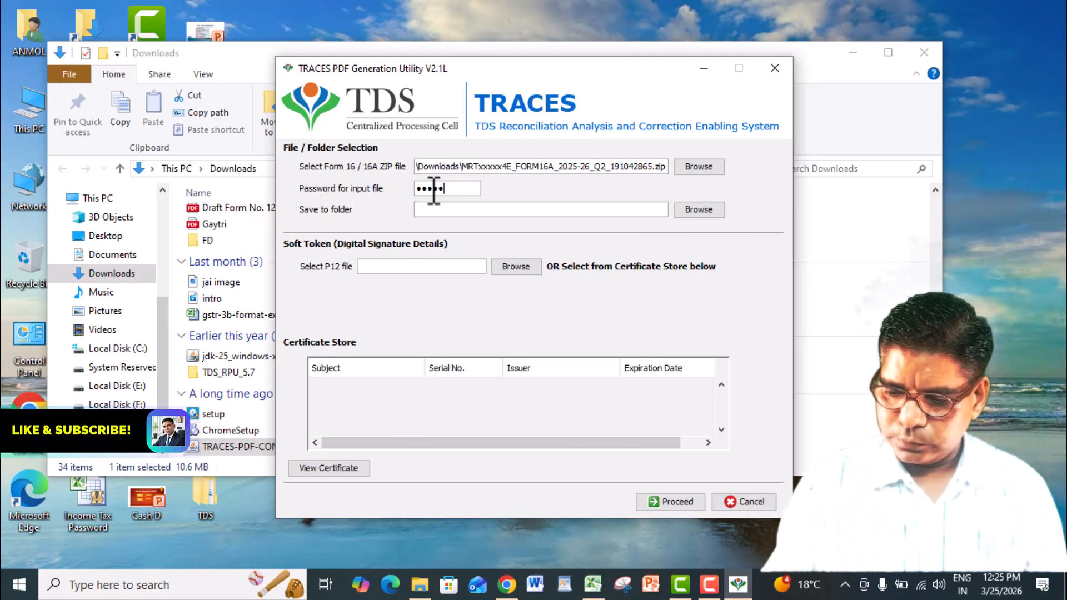
pyautogui.write('*****')
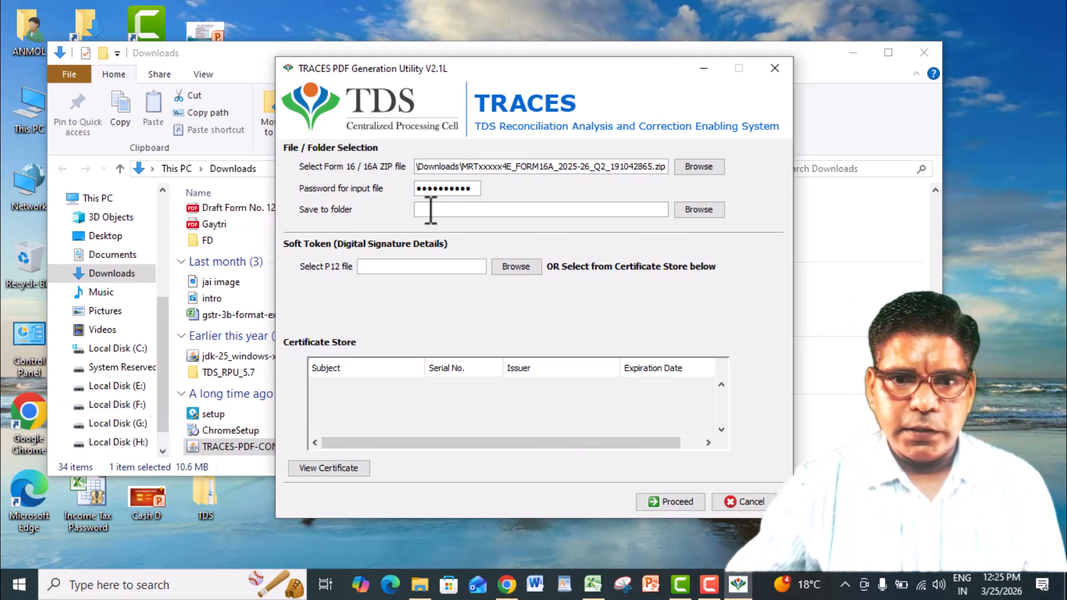
# - Create a new folder named FORM 16A on the desktop
pyautogui.click(694, 210)
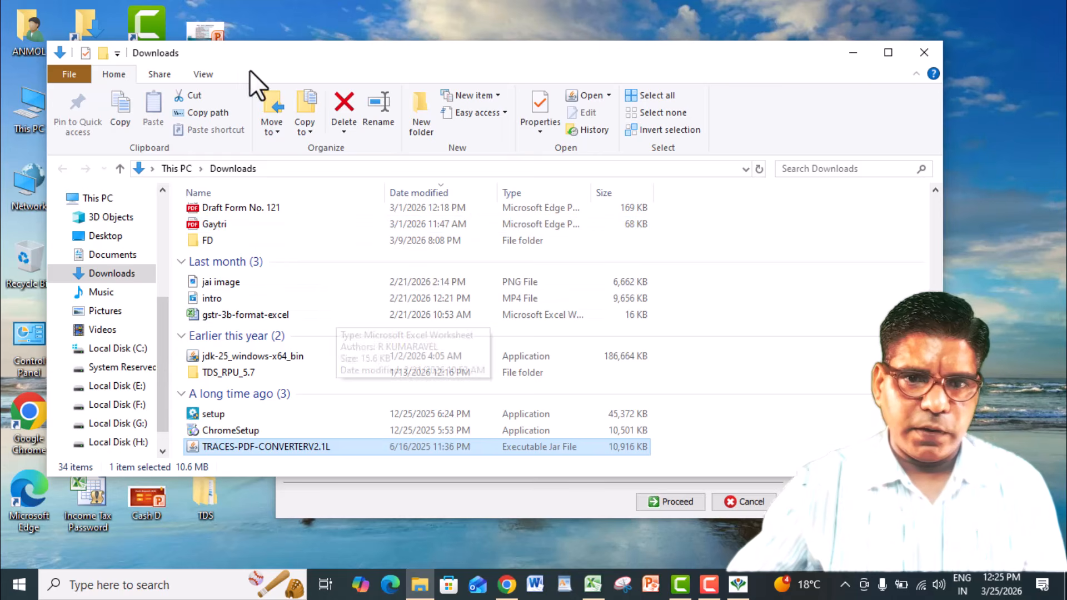
pyautogui.click(225, 542)
pyautogui.press('super+d')
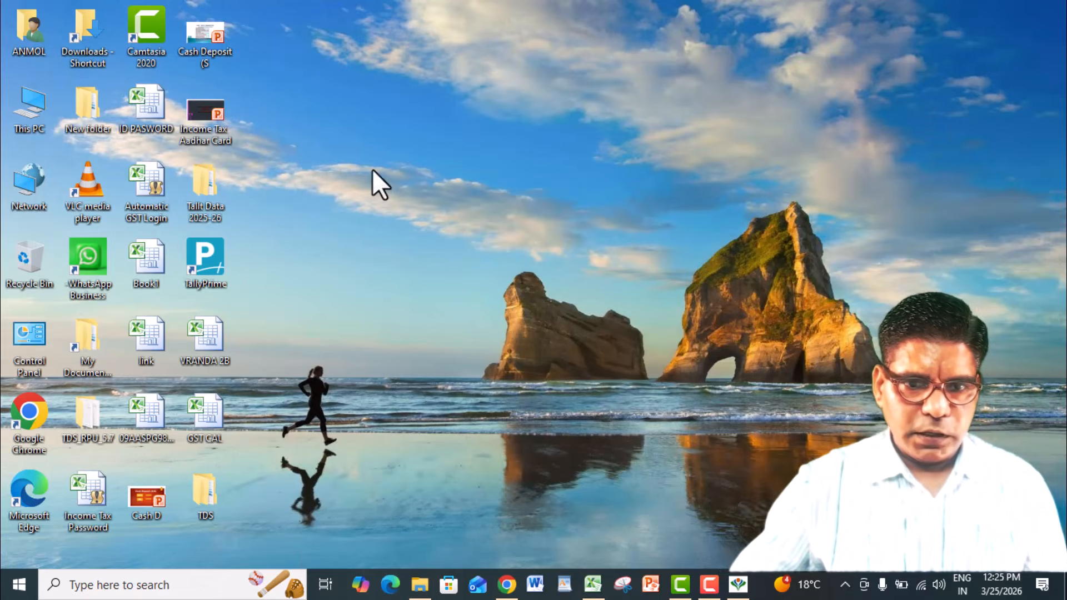
pyautogui.hotkey('ctrl', 'shift', 'n')
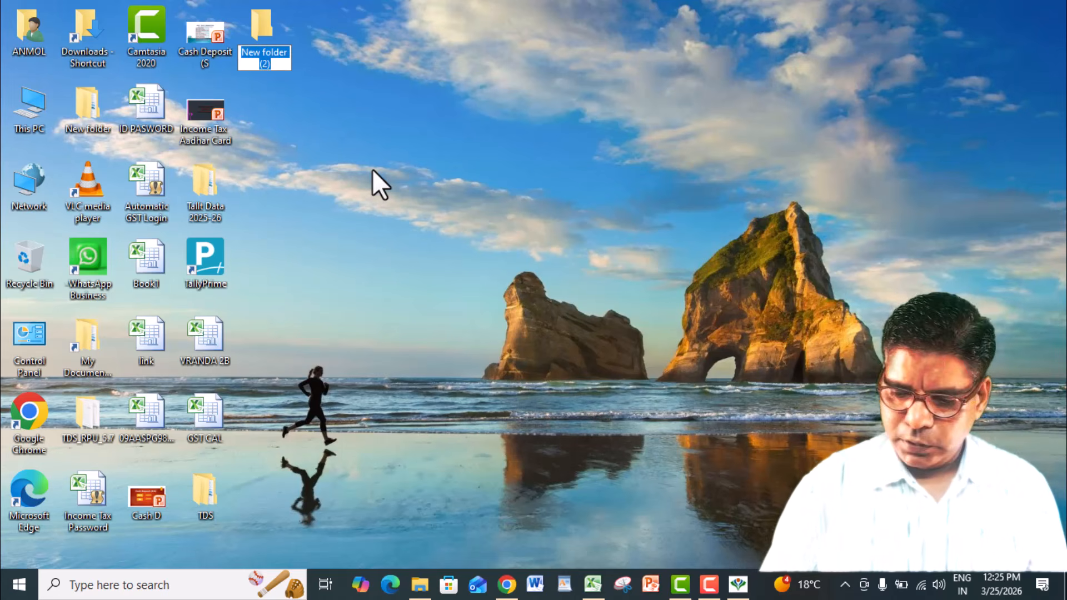
pyautogui.write('FORM 16')
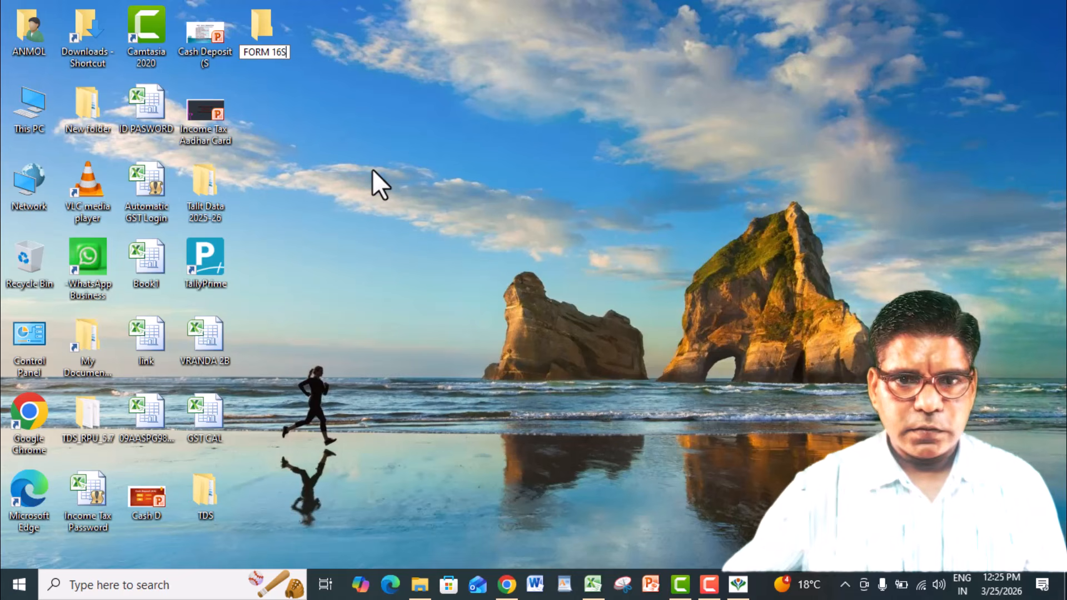
pyautogui.write('A')
pyautogui.press('Return')
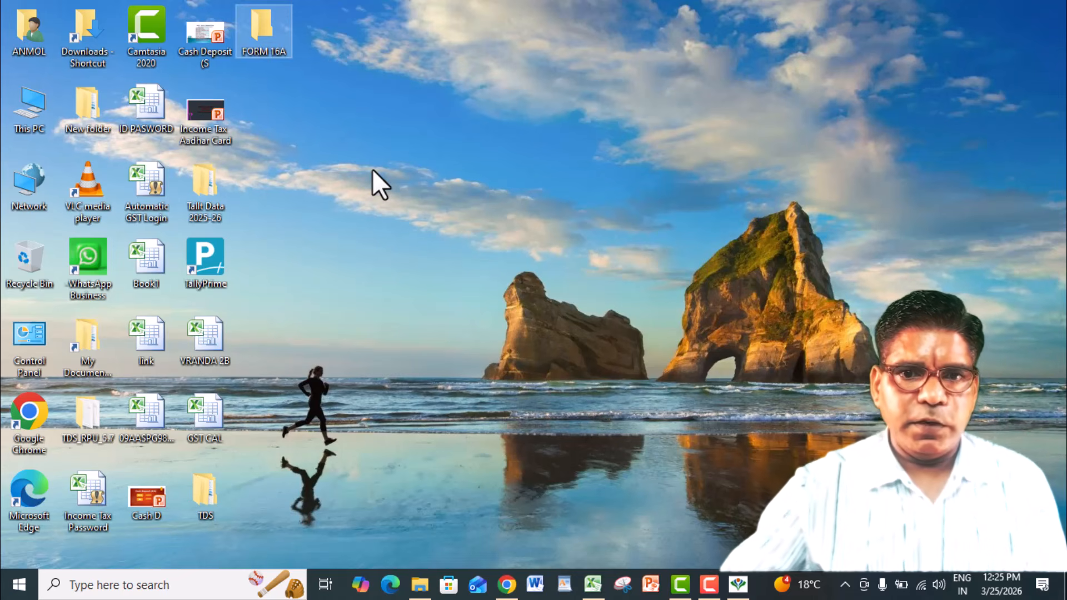
# - Return to the TRACES PDF Generation Utility, set the desktop's FORM 16A folder as the save location, and proceed with PDF generation
pyautogui.hotkey('alt', 'Tab')
pyautogui.hotkey('alt', 'Tab')
pyautogui.hotkey('alt', 'Tab')
pyautogui.hotkey('alt', 'Tab')
pyautogui.hotkey('alt', 'Tab')
pyautogui.hotkey('alt', 'Tab')
pyautogui.hotkey('alt', 'Tab')
pyautogui.hotkey('alt', 'Tab')
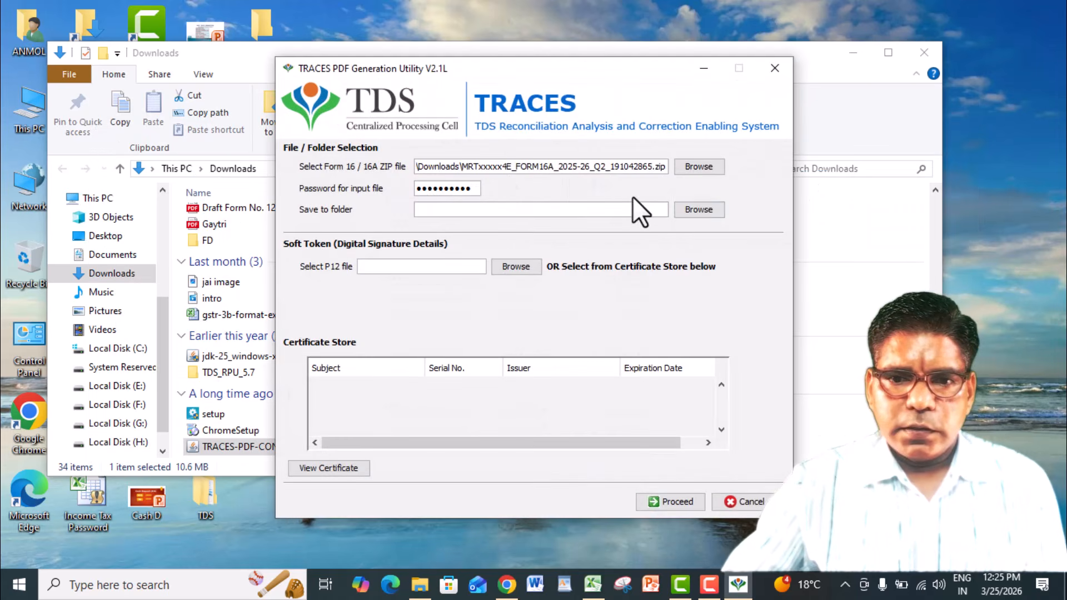
pyautogui.click(690, 214)
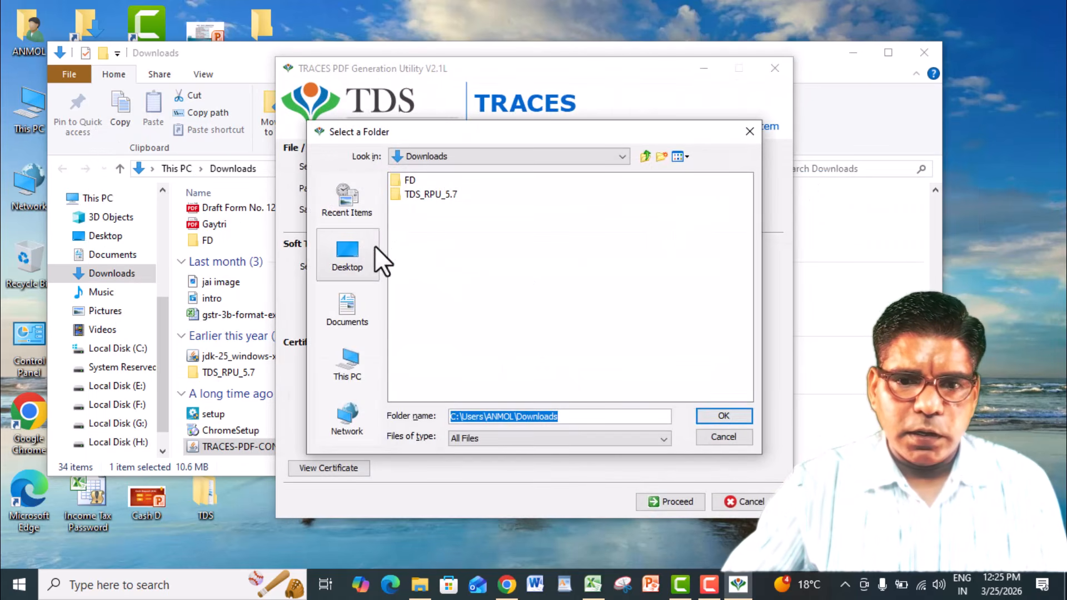
pyautogui.click(345, 258)
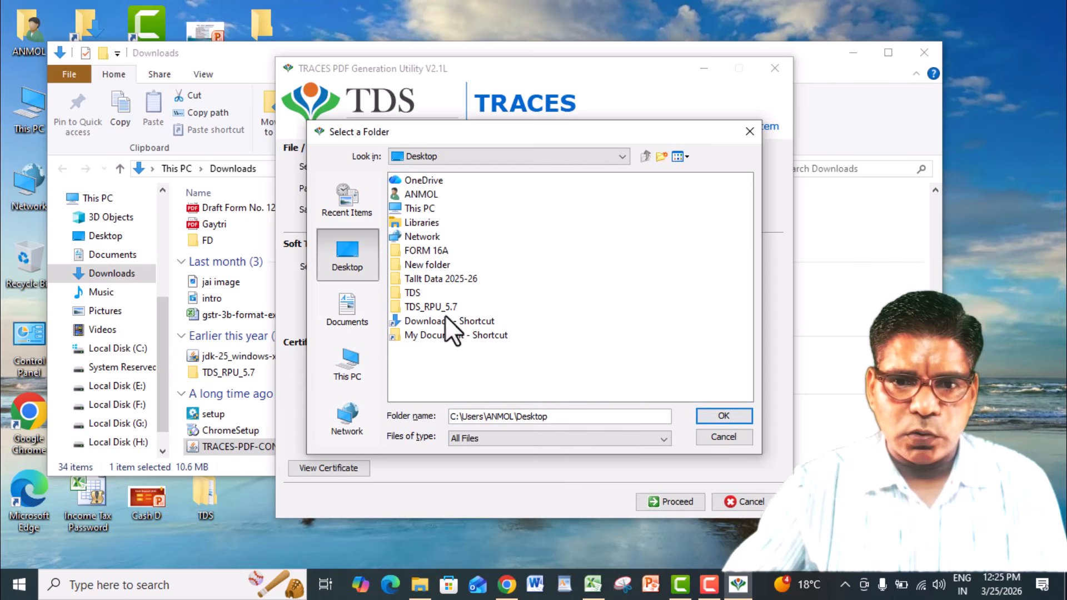
pyautogui.doubleClick(430, 250)
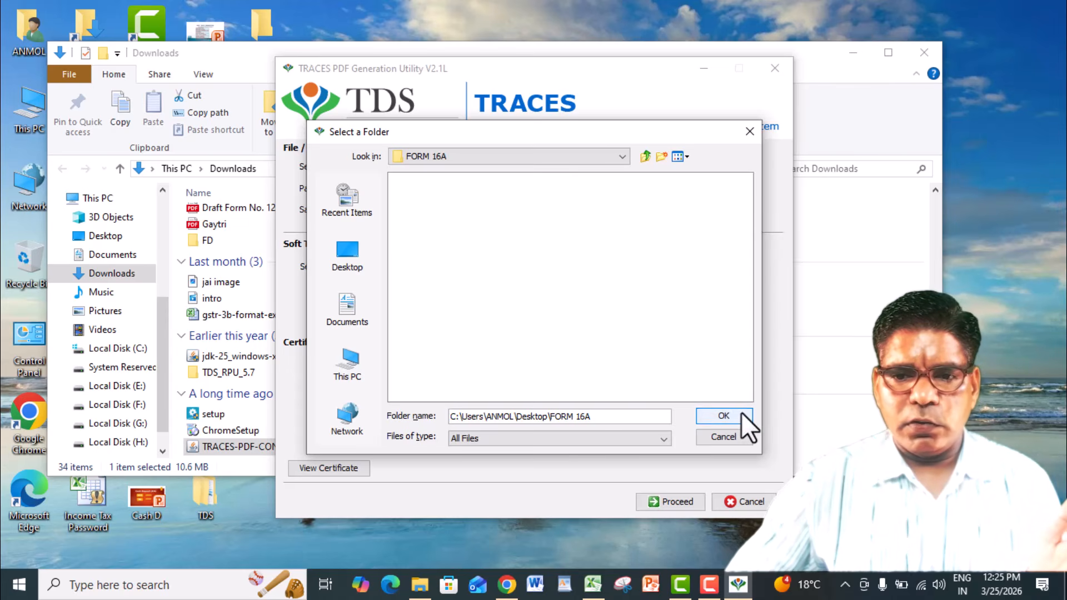
pyautogui.click(722, 415)
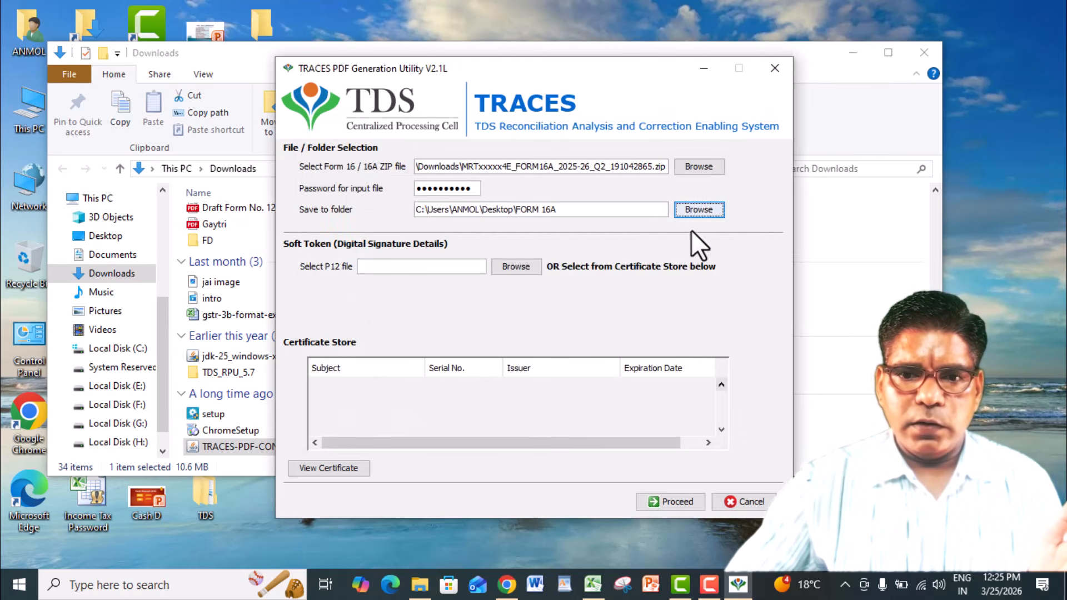
pyautogui.click(678, 498)
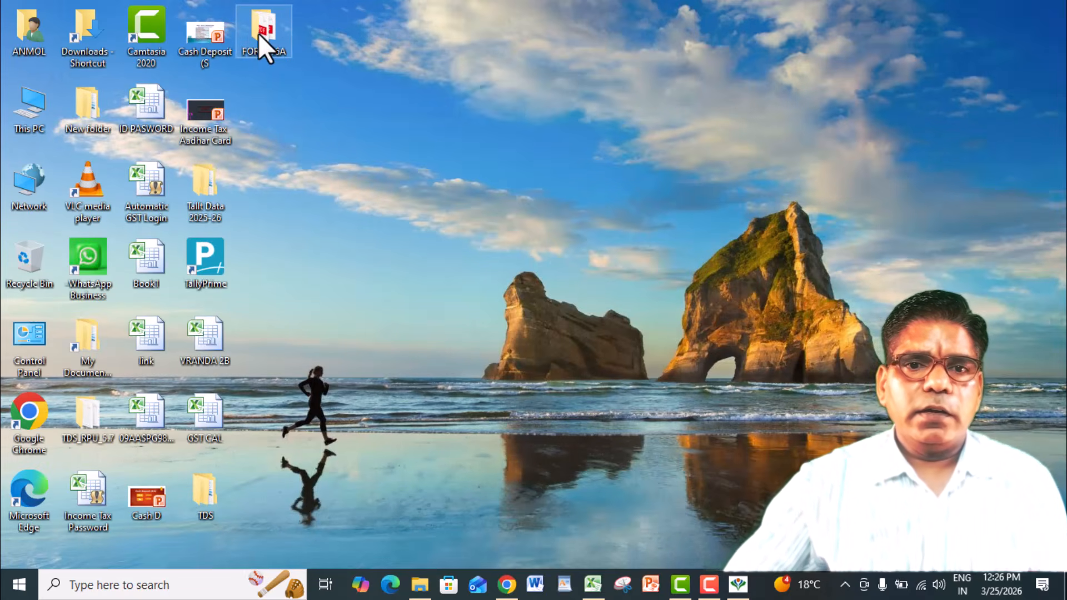
# - Open the FORM 16A folder on the desktop and look through the generated PDF files
pyautogui.doubleClick(259, 34)
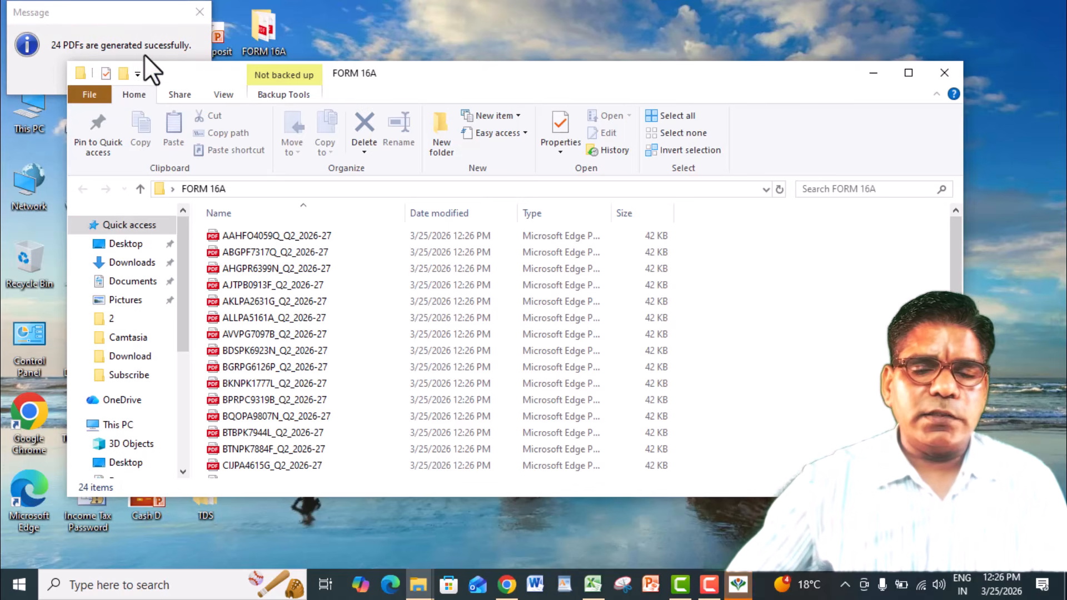
pyautogui.scroll(-3, 951, 239)
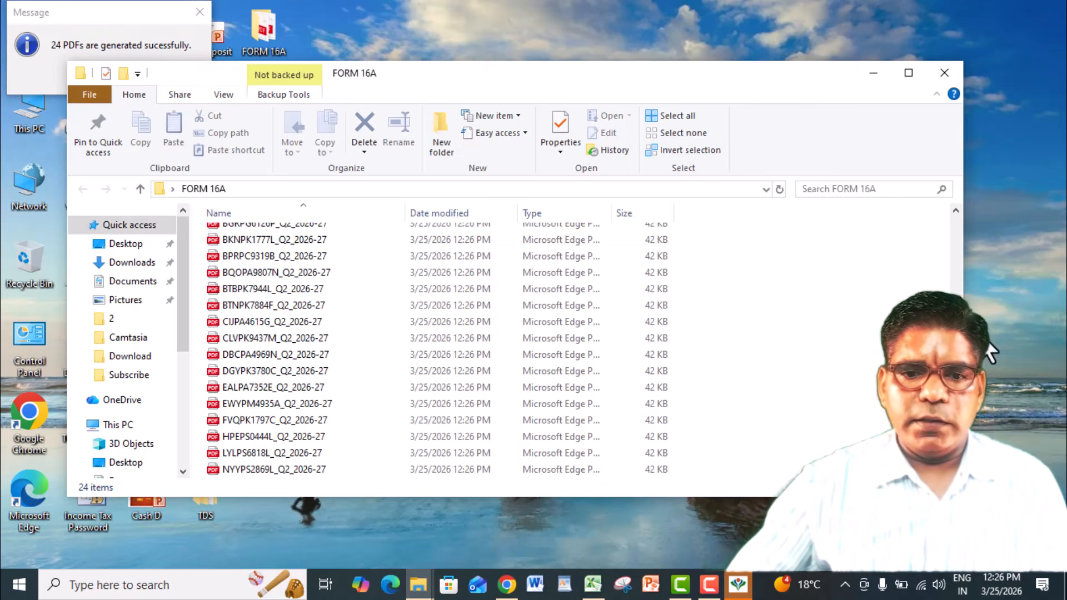
pyautogui.moveTo(993, 356); pyautogui.dragTo(982, 293)
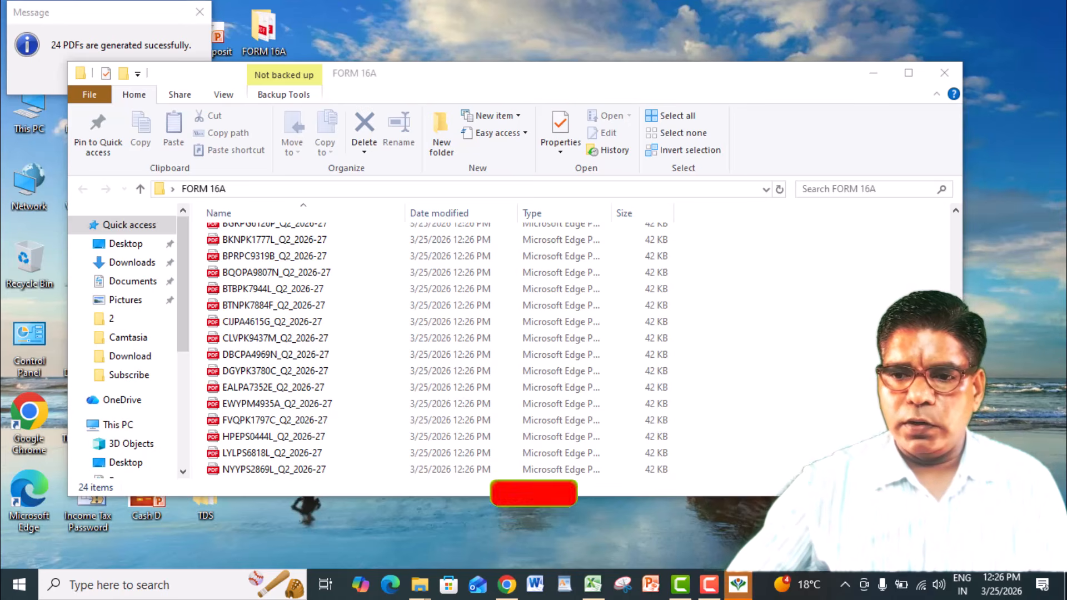
pyautogui.click(958, 300)
pyautogui.scroll(3, 381, 355)
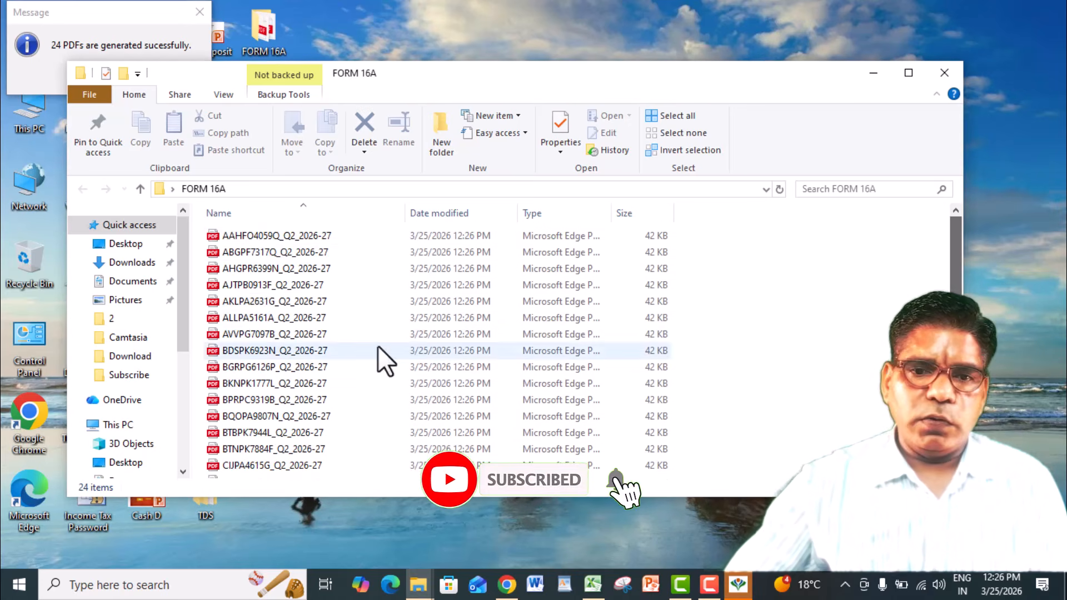
# - Open the first Form 16A PDF in the folder and review its payment summary, tax deduction details and verification section
pyautogui.click(266, 238)
pyautogui.doubleClick(267, 238)
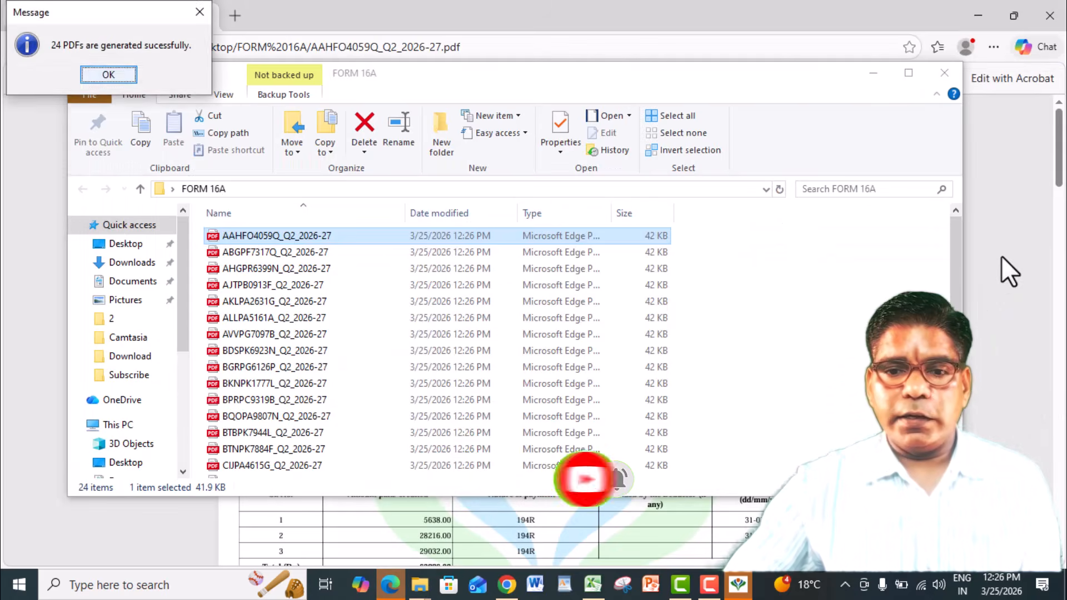
pyautogui.scroll(-5, 1055, 218)
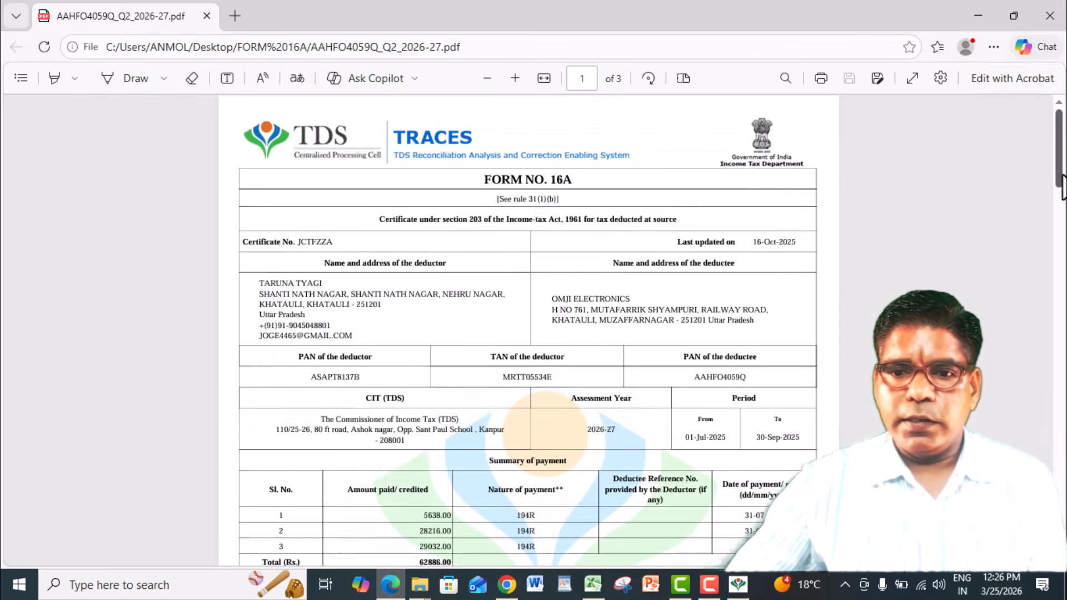
pyautogui.scroll(4, 1059, 228)
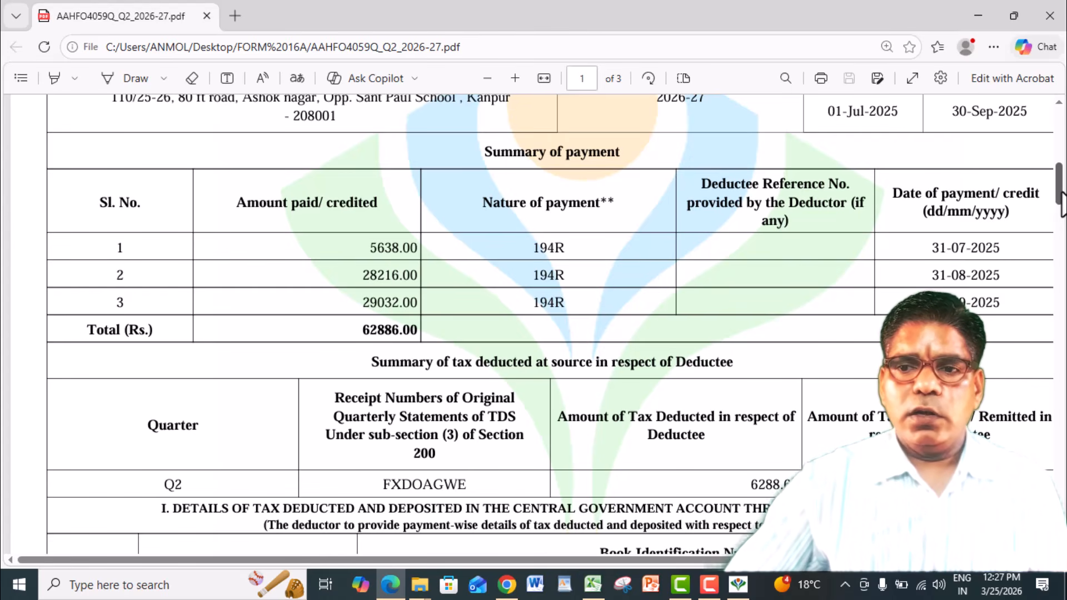
pyautogui.scroll(7, 1061, 200)
pyautogui.scroll(-12, 1036, 279)
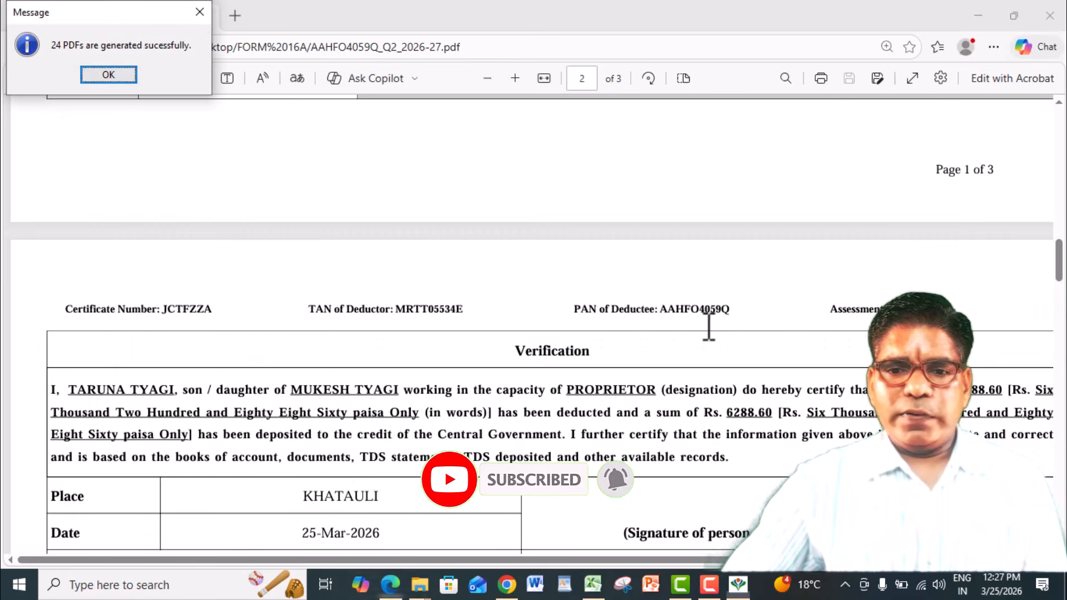
pyautogui.click(707, 326)
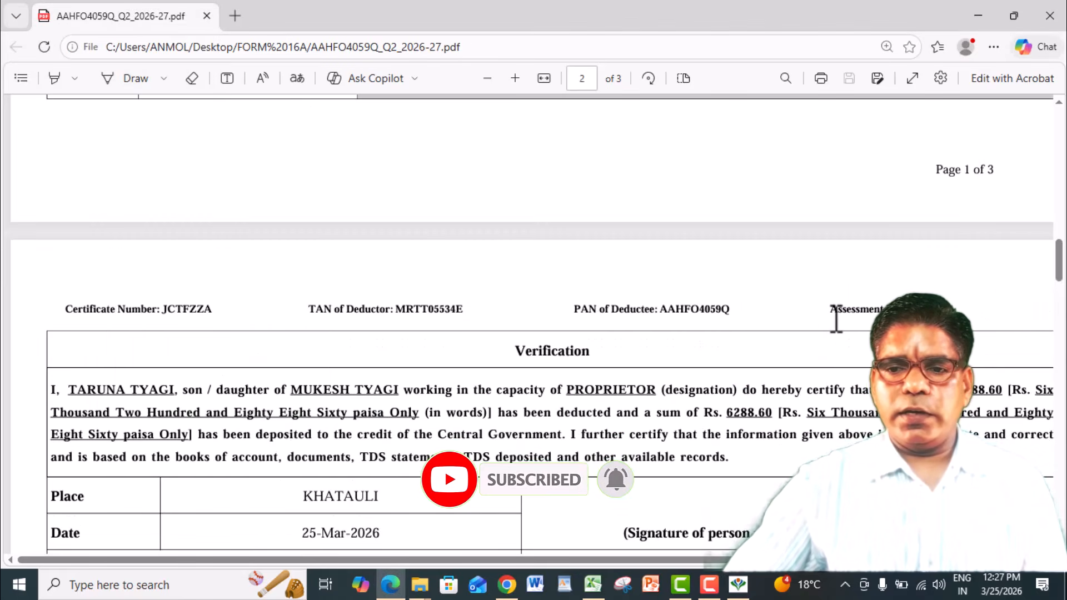
pyautogui.hotkey('alt', 'Tab')
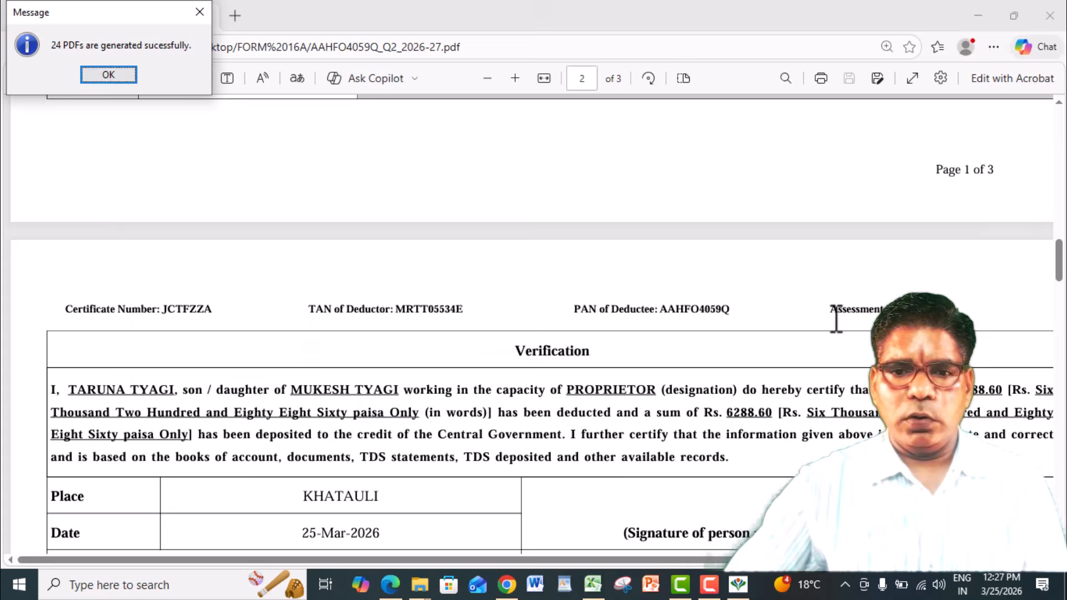
pyautogui.hotkey('alt', 'Tab')
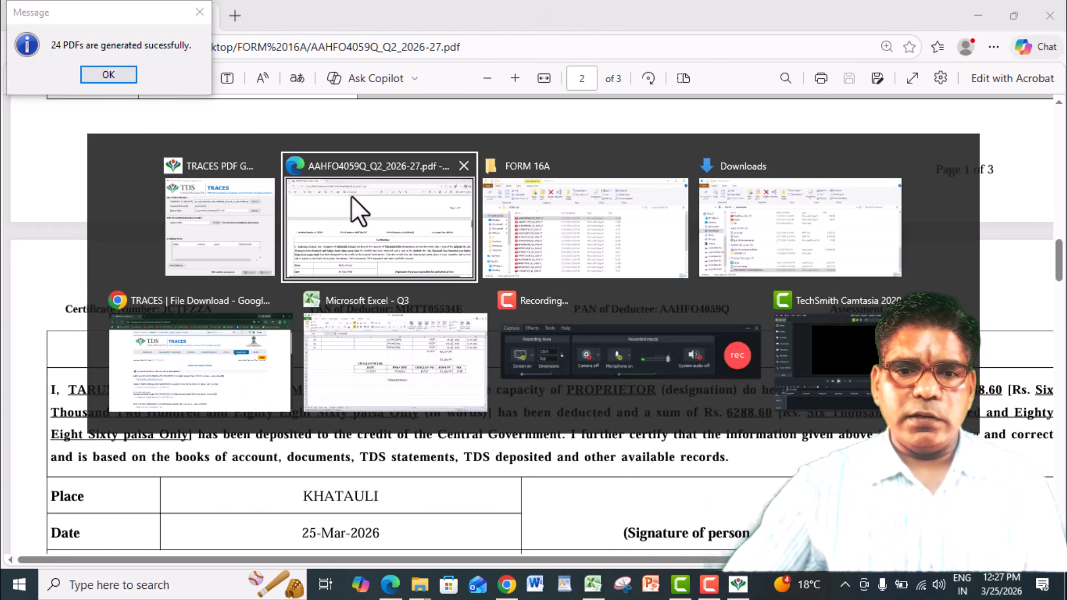
pyautogui.hotkey('alt', 'Tab')
pyautogui.hotkey('alt', 'Tab')
pyautogui.hotkey('alt', 'Tab')
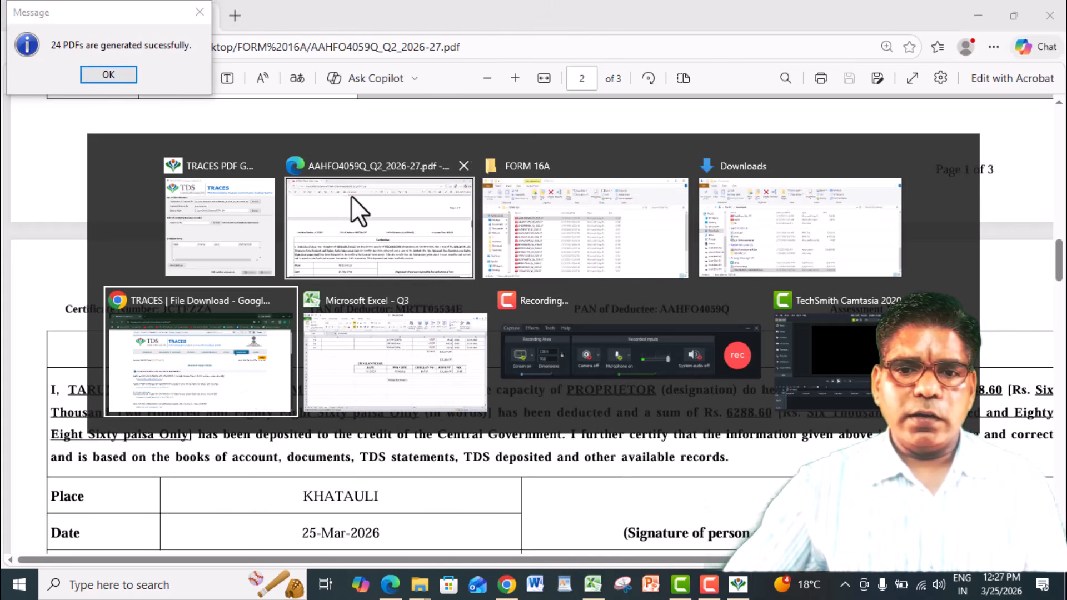
pyautogui.hotkey('alt', 'Tab')
pyautogui.hotkey('alt', 'Tab')
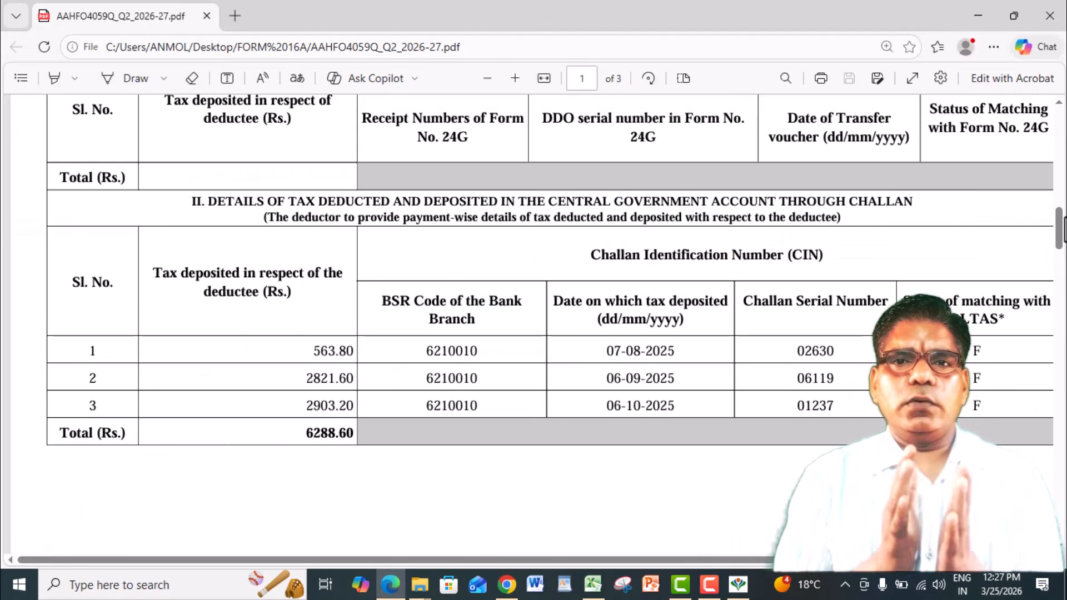